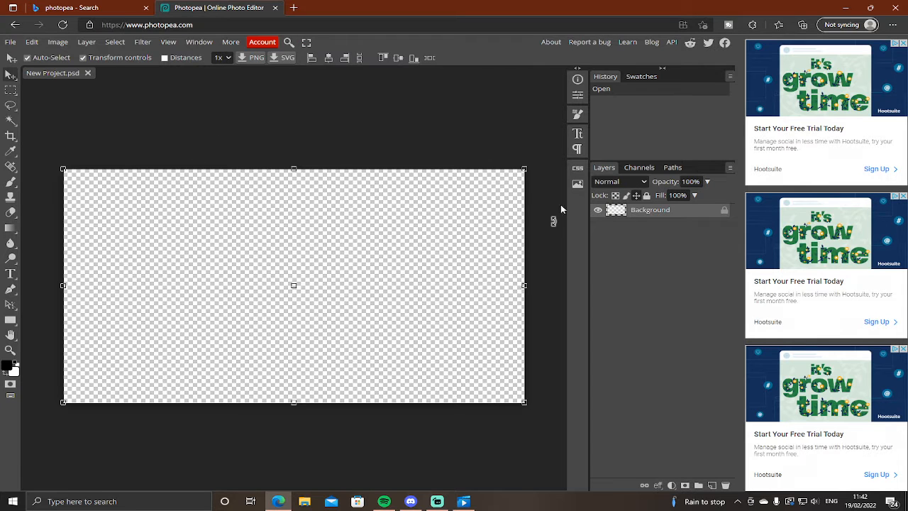
Search Bing Images for "1280x720 droplets wallpaper" in a new browser tab
{"action": "left_click", "coordinate": [293, 8]}
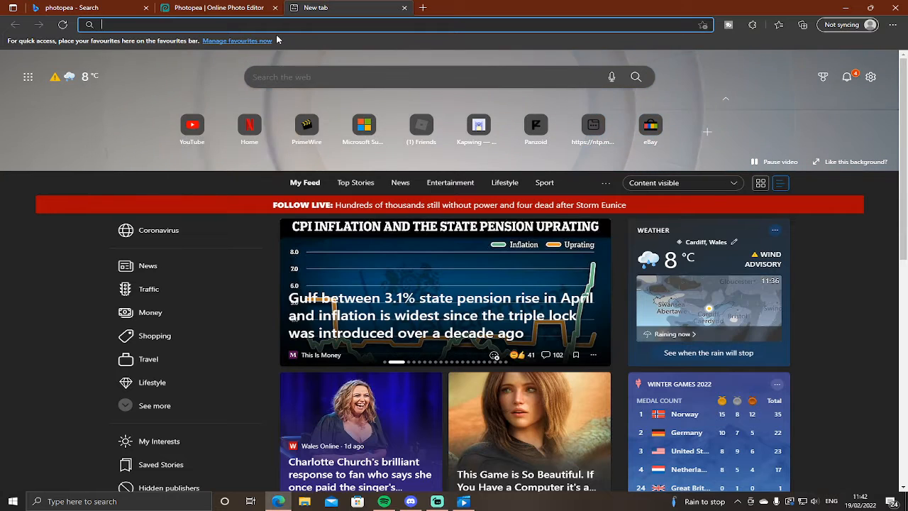
{"action": "type", "text": "1280x"}
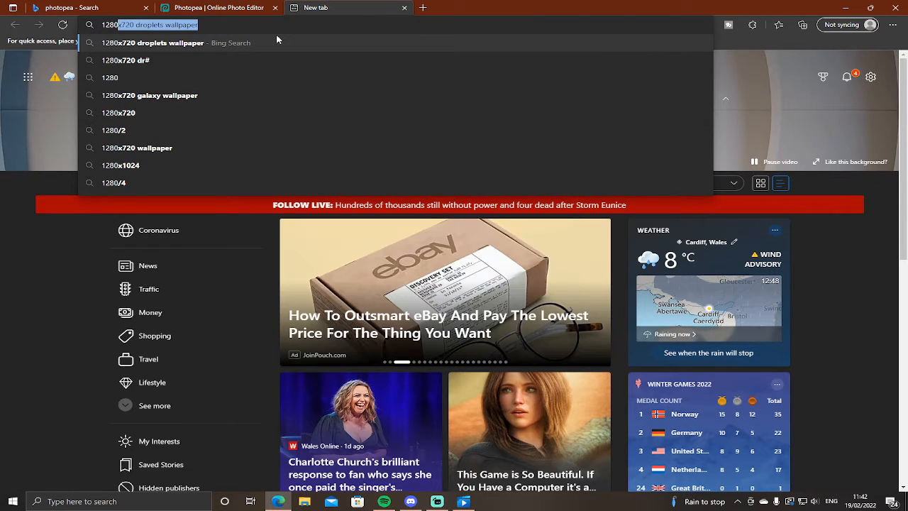
{"action": "type", "text": "720"}
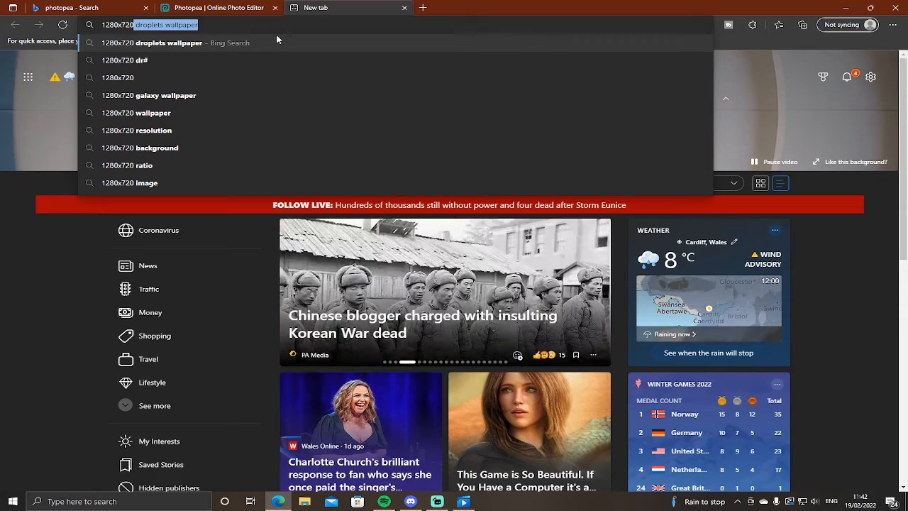
{"action": "key", "text": "Return"}
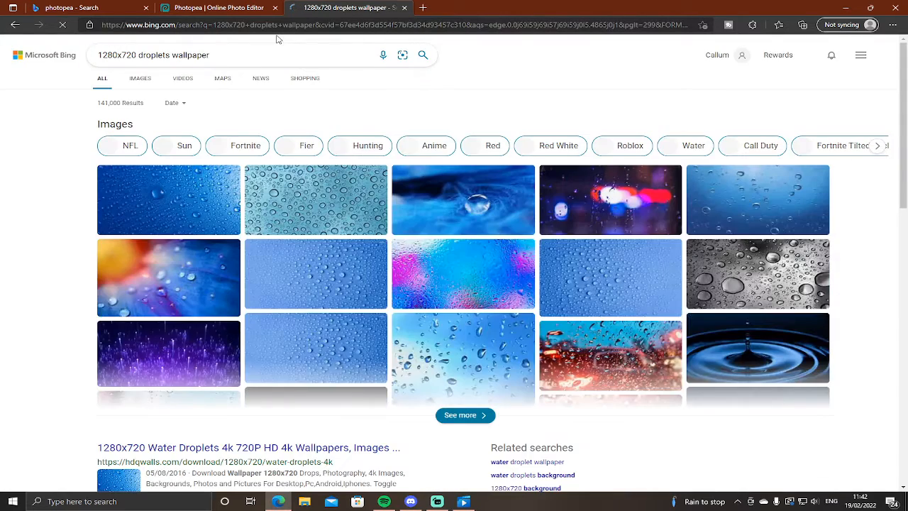
{"action": "left_click", "coordinate": [143, 81]}
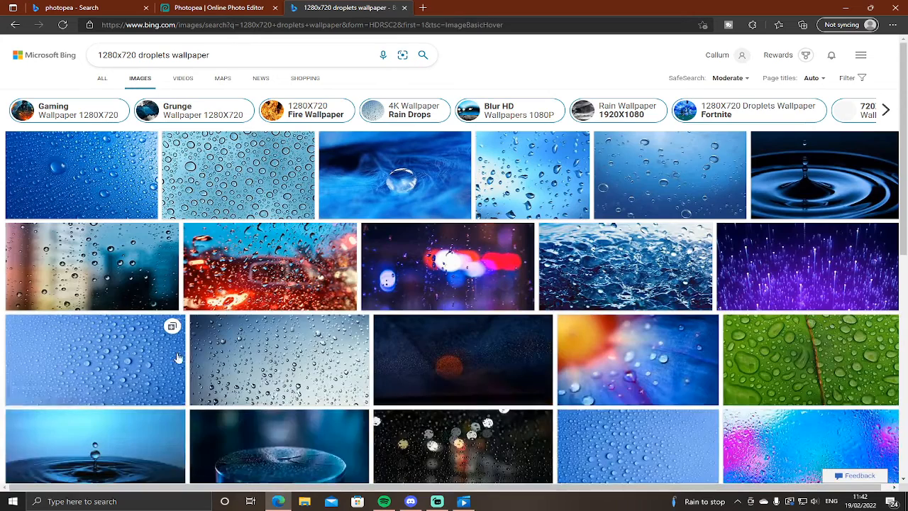
Open the purple raindrops wallpaper with blurred red and white lights and save it to Downloads as droplets2
{"action": "left_click", "coordinate": [441, 254]}
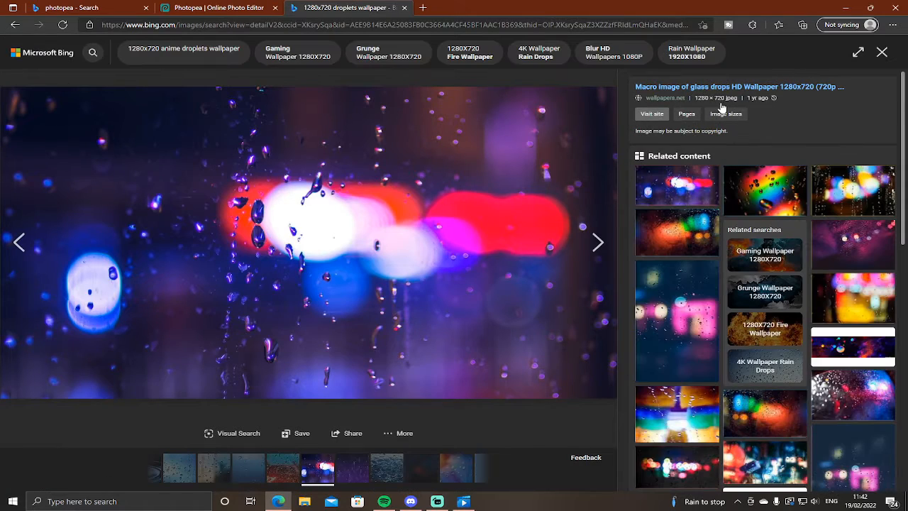
{"action": "right_click", "coordinate": [316, 217]}
{"action": "left_click", "coordinate": [341, 238]}
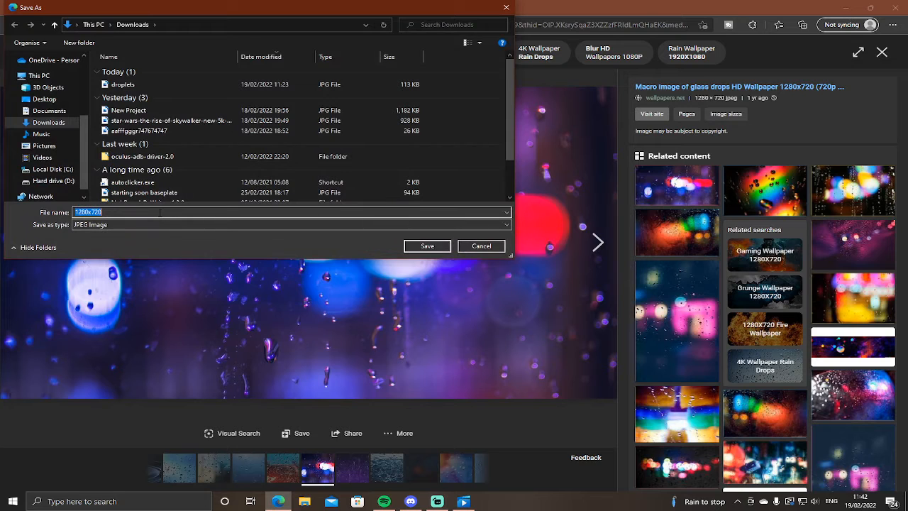
{"action": "type", "text": "do"}
{"action": "type", "text": "drople"}
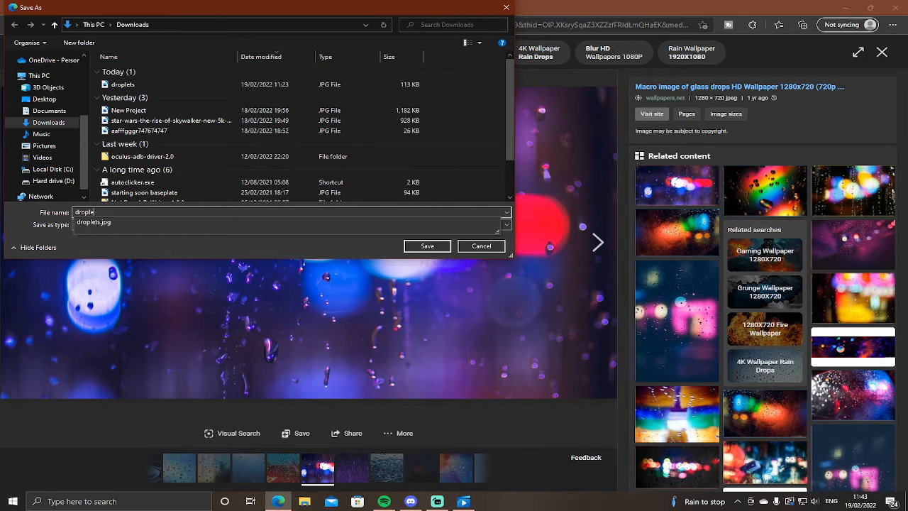
{"action": "type", "text": "ts2"}
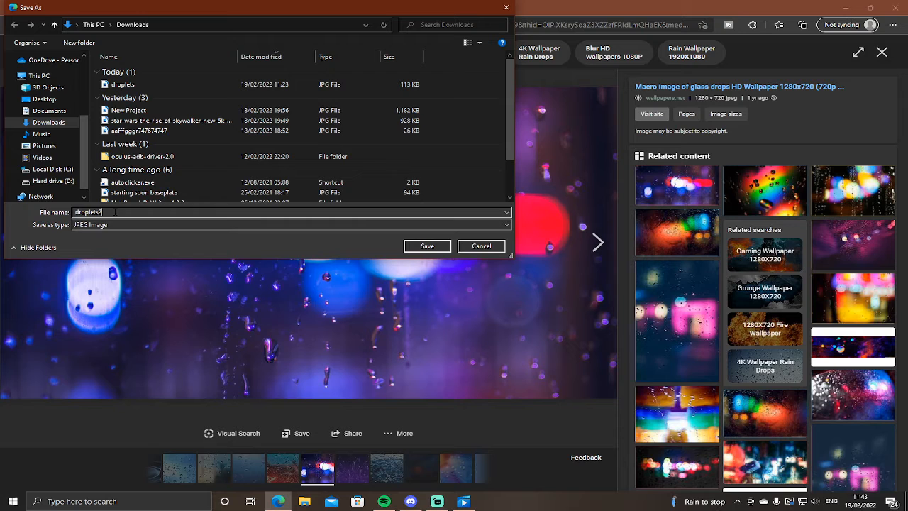
{"action": "left_click", "coordinate": [419, 249]}
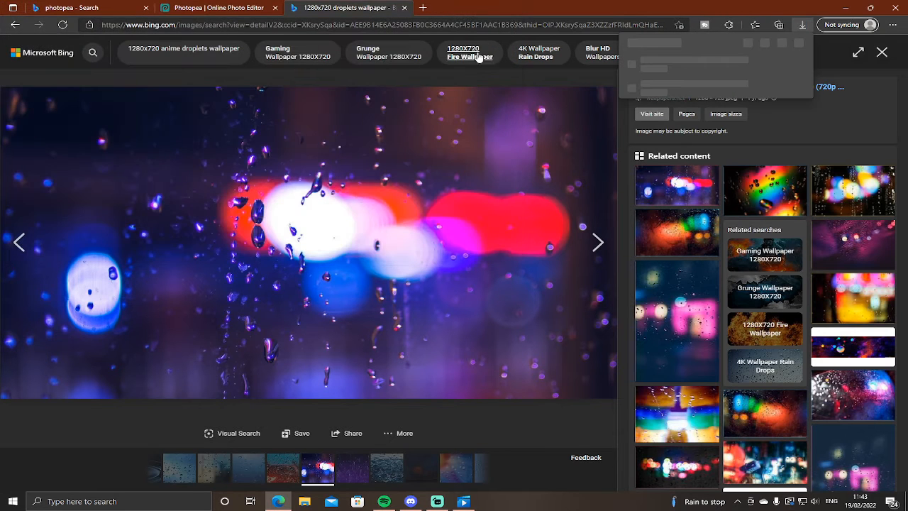
Switch back to Photopea and place the droplets2 image into the New Project document
{"action": "left_click", "coordinate": [190, 8]}
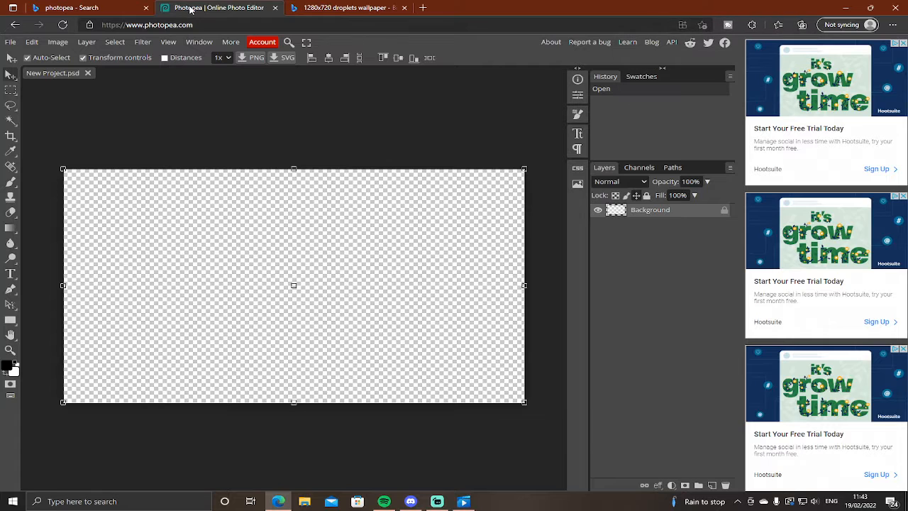
{"action": "left_click", "coordinate": [10, 43]}
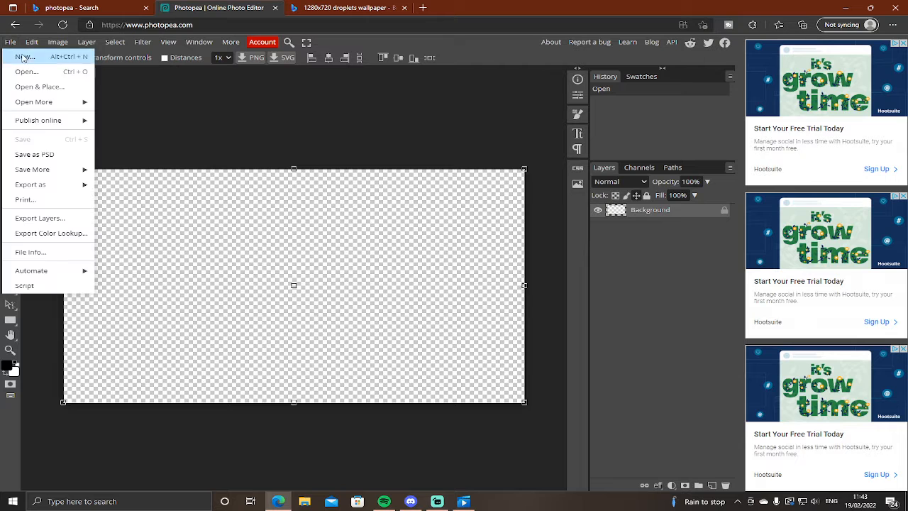
{"action": "left_click", "coordinate": [36, 86]}
{"action": "left_click", "coordinate": [124, 84]}
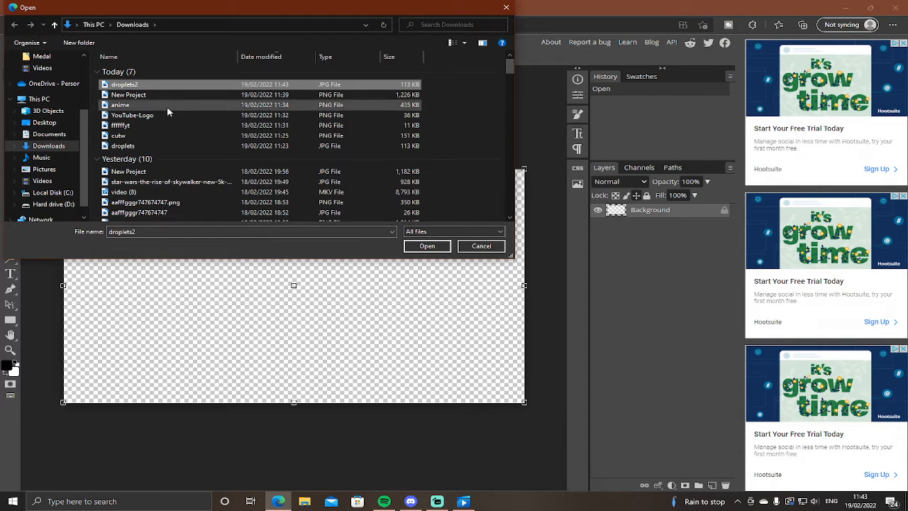
{"action": "left_click", "coordinate": [426, 246]}
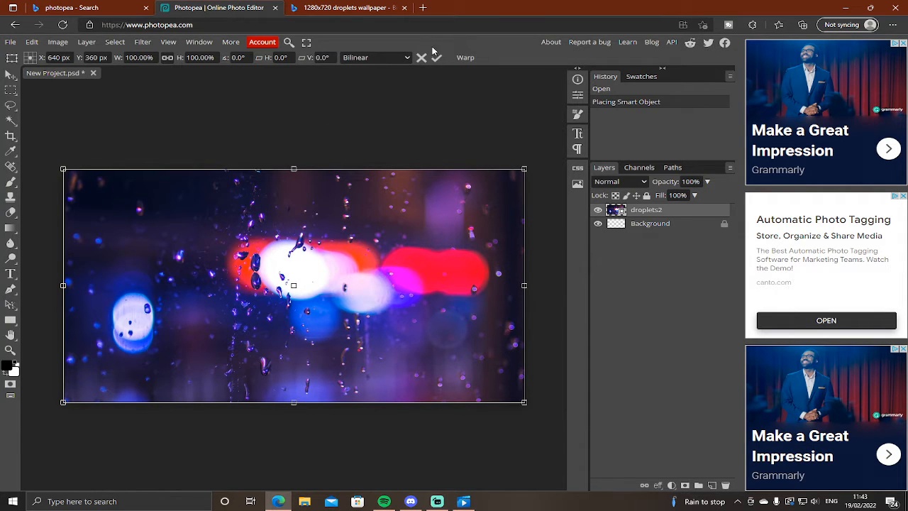
Place the anime PNG from Downloads into the project above the droplets2 layer
{"action": "left_click", "coordinate": [12, 42]}
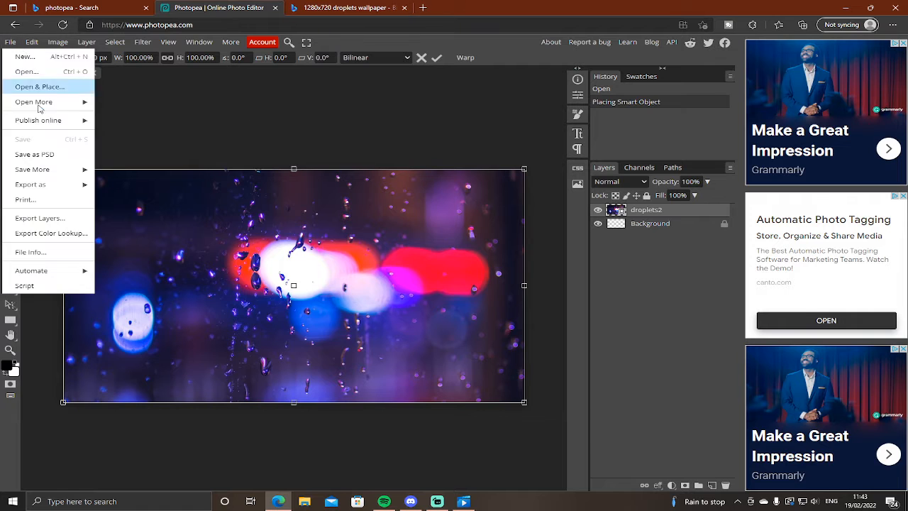
{"action": "left_click", "coordinate": [39, 85]}
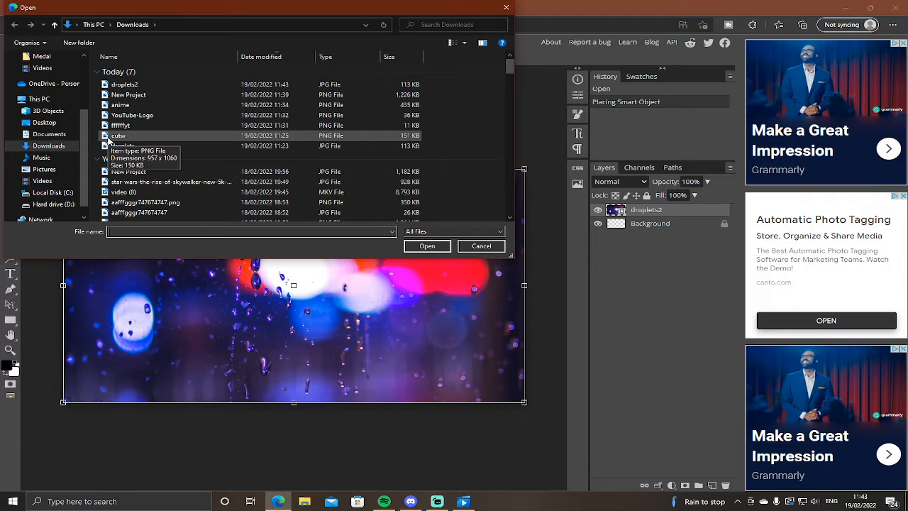
{"action": "left_click", "coordinate": [117, 105]}
{"action": "key", "text": "Return"}
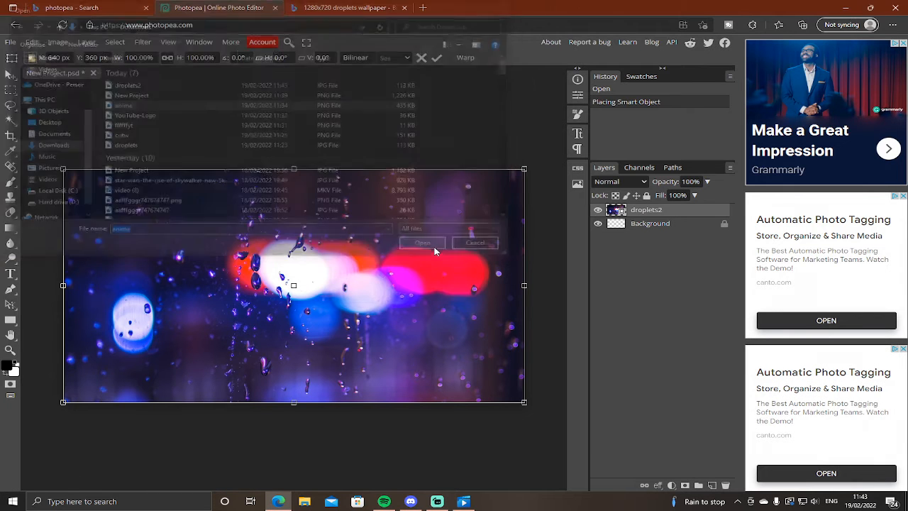
Move the anime character into the canvas's lower-right corner, at about X 777 px, Y 432 px
{"action": "left_click_drag", "start_coordinate": [362, 248], "coordinate": [451, 296]}
{"action": "left_click_drag", "start_coordinate": [458, 138], "coordinate": [458, 128]}
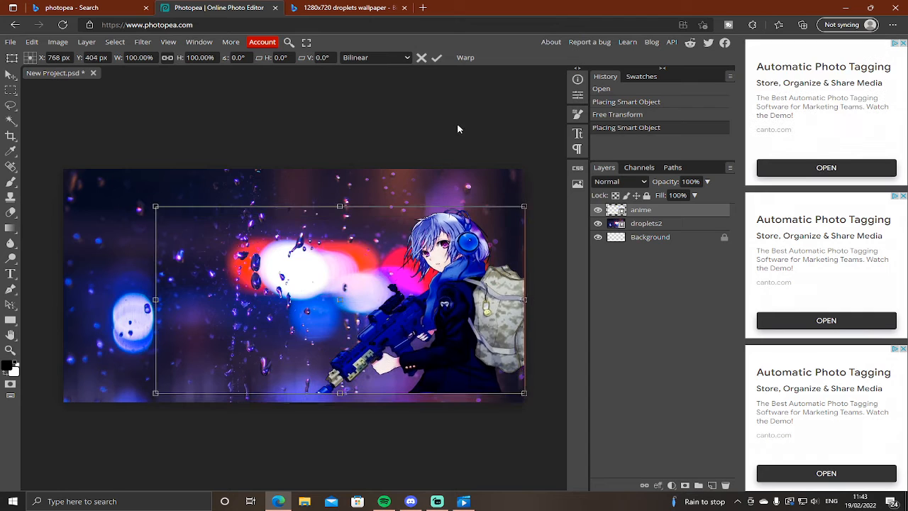
{"action": "mouse_move", "coordinate": [440, 245]}
{"action": "left_mouse_down"}
{"action": "mouse_move", "coordinate": [441, 264]}
{"action": "mouse_move", "coordinate": [448, 244]}
{"action": "left_mouse_up"}
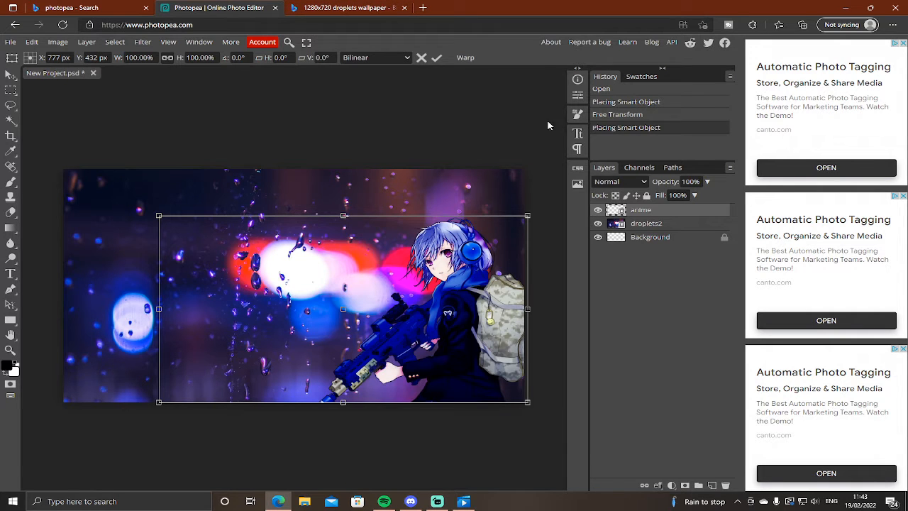
Open the Kapwing editor in a new browser tab and shift the front archer image toward the canvas's left edge
{"action": "left_click", "coordinate": [421, 8]}
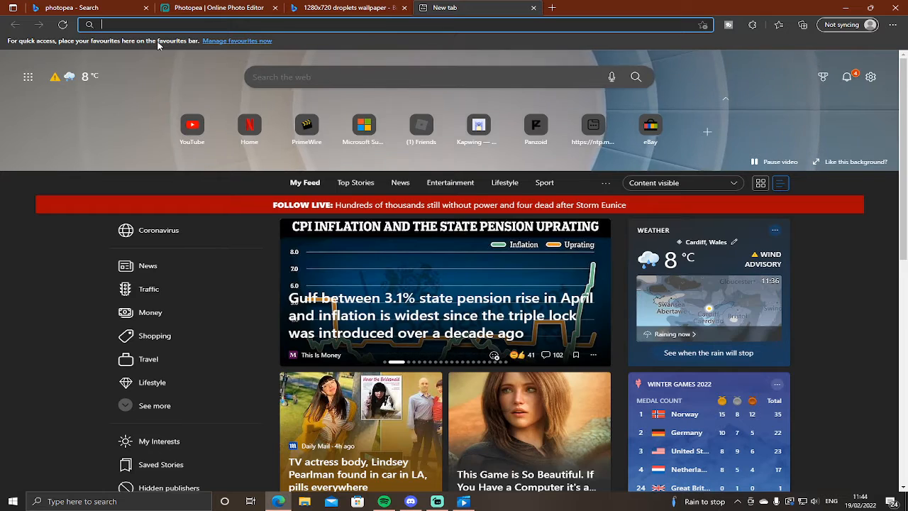
{"action": "type", "text": "k"}
{"action": "left_click", "coordinate": [159, 44]}
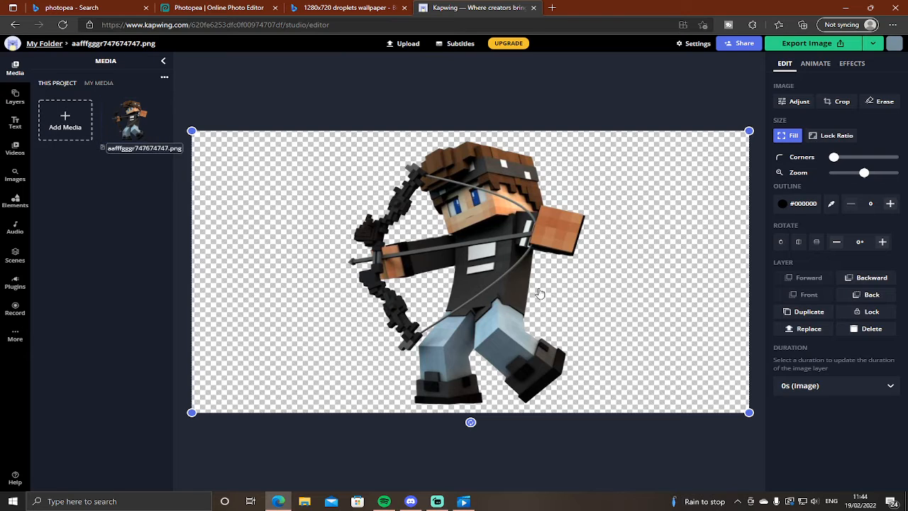
{"action": "left_click_drag", "start_coordinate": [355, 209], "coordinate": [258, 252]}
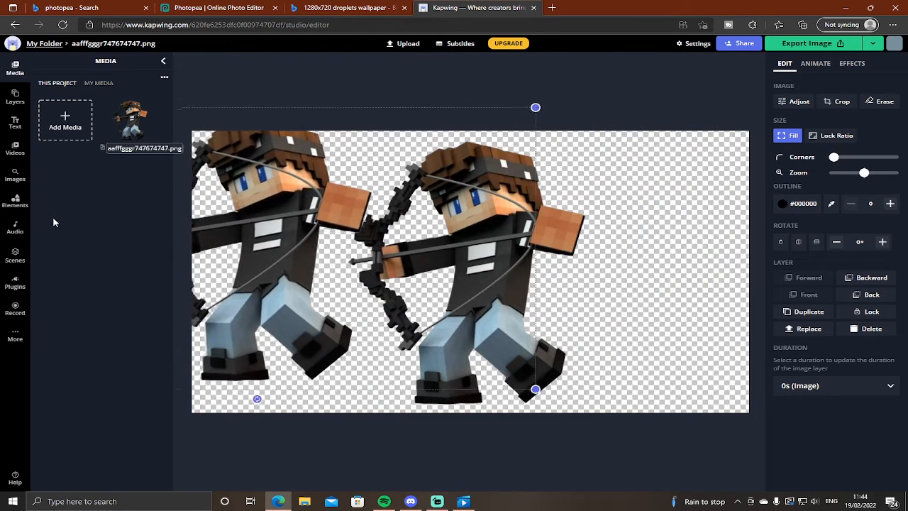
{"action": "left_click", "coordinate": [389, 76]}
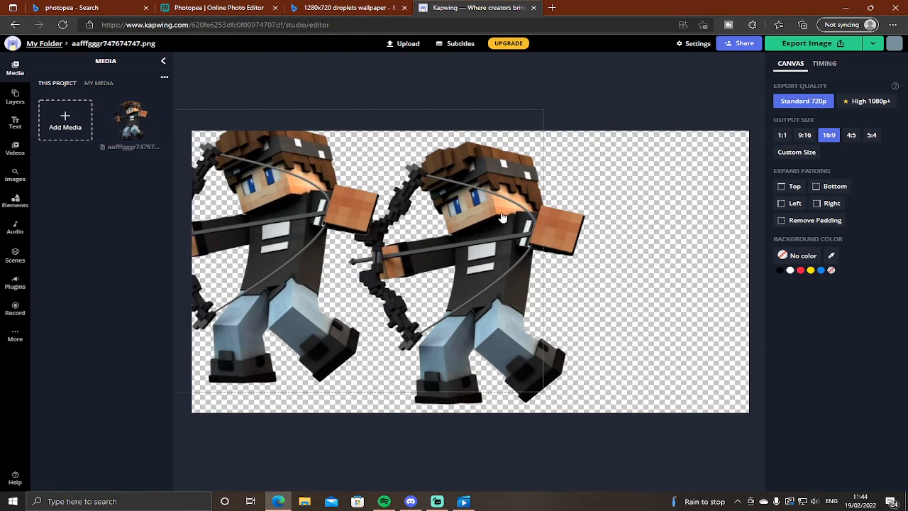
Remove the background around the remaining centred archer image with the Erase tool's Magic Wand and finish erasing
{"action": "left_click", "coordinate": [574, 212]}
{"action": "left_click", "coordinate": [879, 102]}
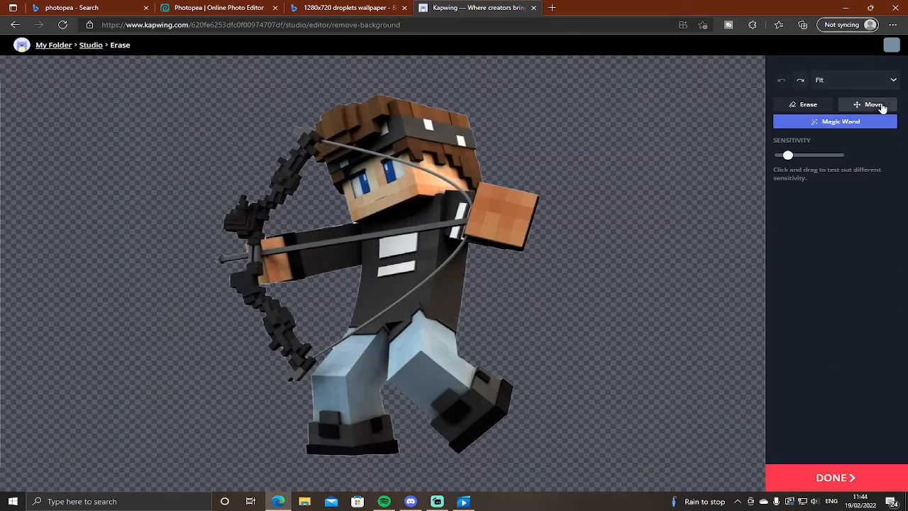
{"action": "left_click", "coordinate": [597, 218]}
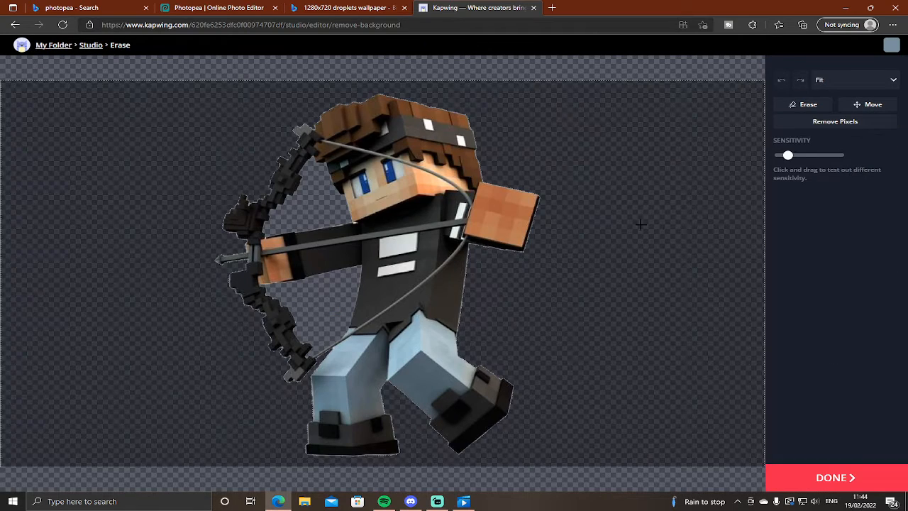
{"action": "left_click", "coordinate": [816, 121]}
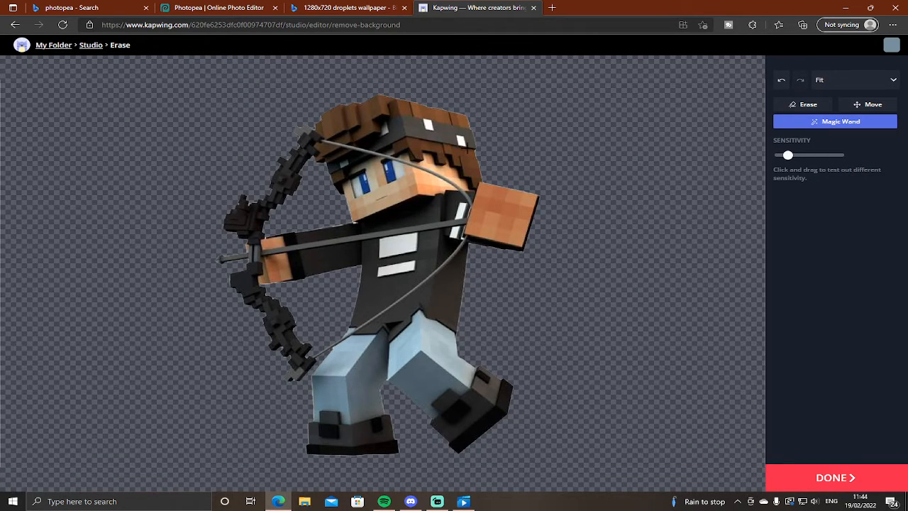
{"action": "left_click", "coordinate": [878, 474]}
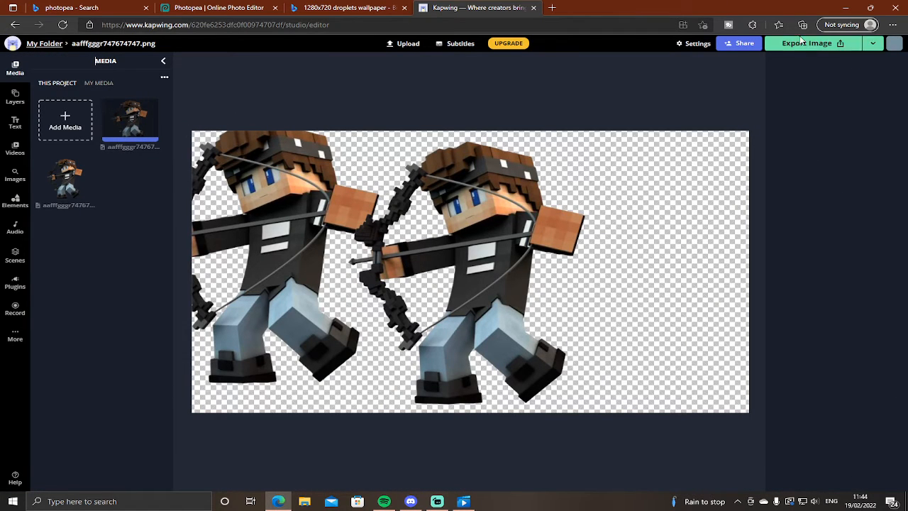
Upload aafffgggr747674747.png from Downloads to the project's media
{"action": "left_click", "coordinate": [74, 117]}
{"action": "left_click", "coordinate": [397, 267]}
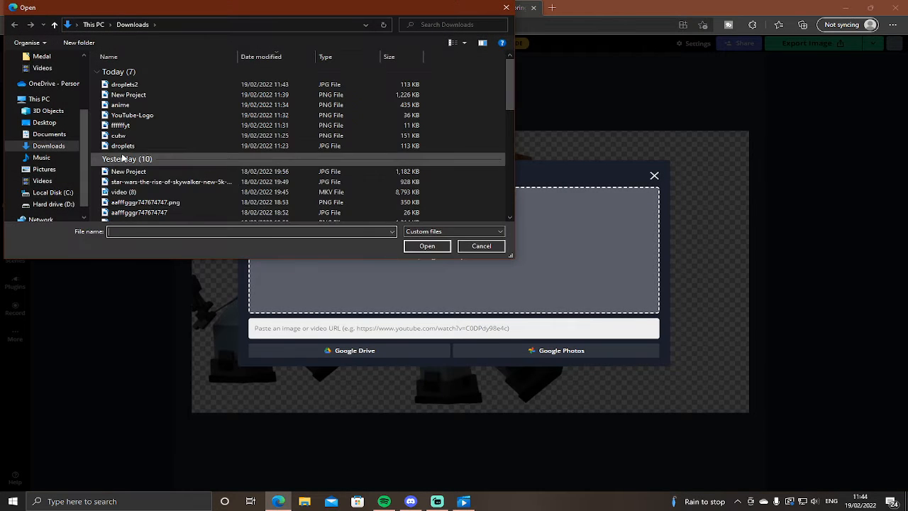
{"action": "scroll", "coordinate": [159, 152], "scroll_direction": "down", "scroll_amount": 1}
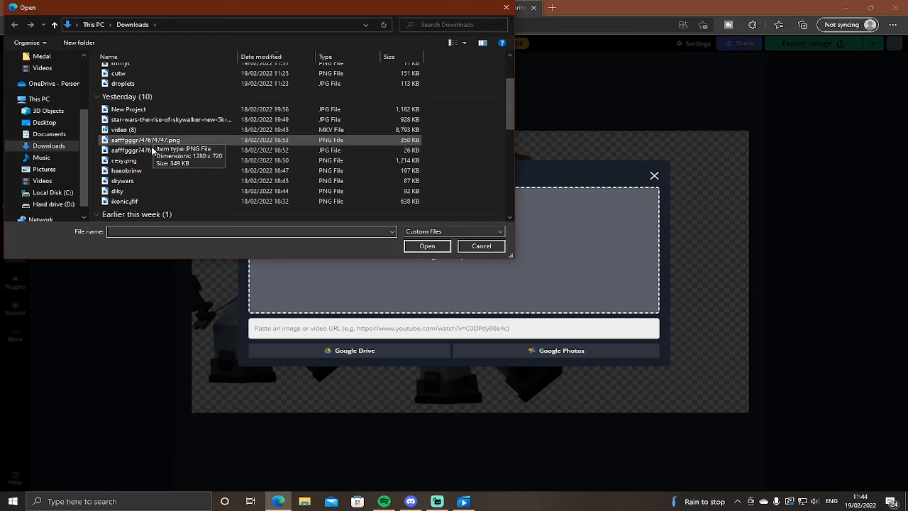
{"action": "left_click", "coordinate": [157, 142]}
{"action": "left_click", "coordinate": [427, 246]}
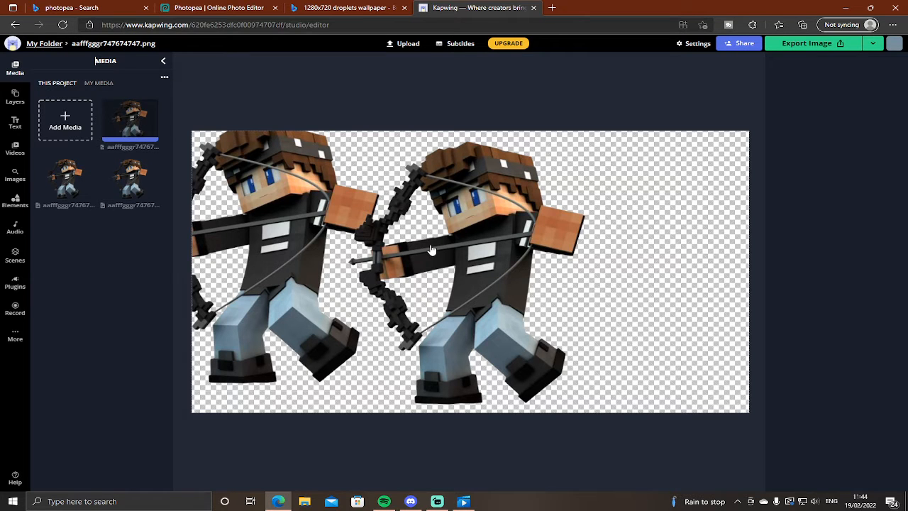
{"action": "left_click", "coordinate": [150, 132]}
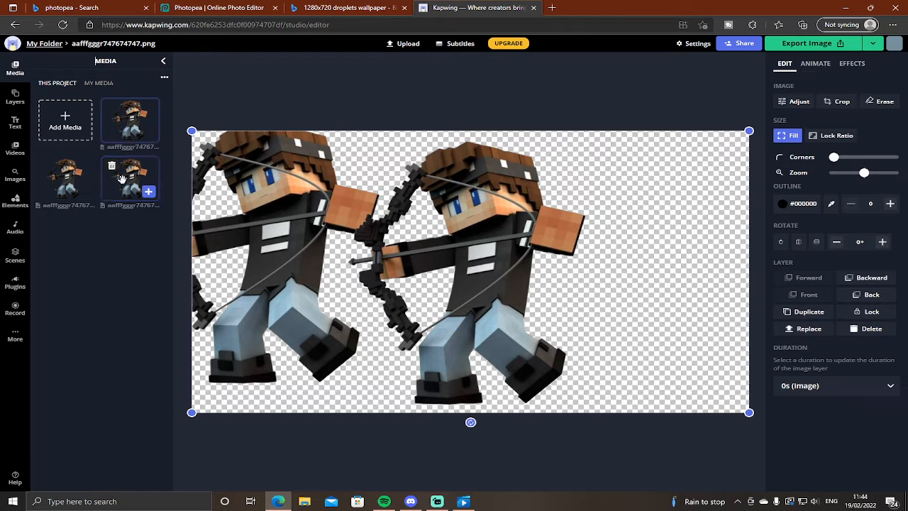
Upload the JPG file aafffgggr747674747 from Downloads to the project's media
{"action": "left_click", "coordinate": [66, 116]}
{"action": "left_click", "coordinate": [347, 223]}
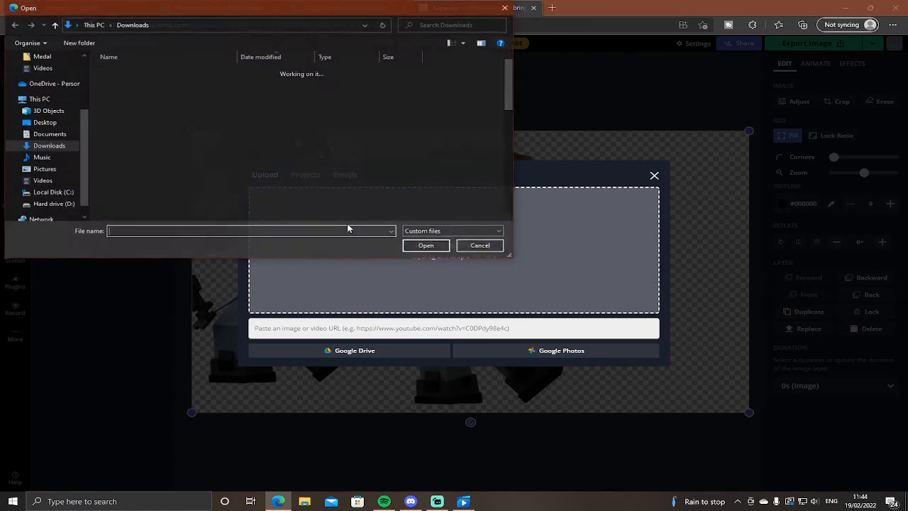
{"action": "scroll", "coordinate": [192, 170], "scroll_direction": "down", "scroll_amount": 1}
{"action": "left_click", "coordinate": [183, 184]}
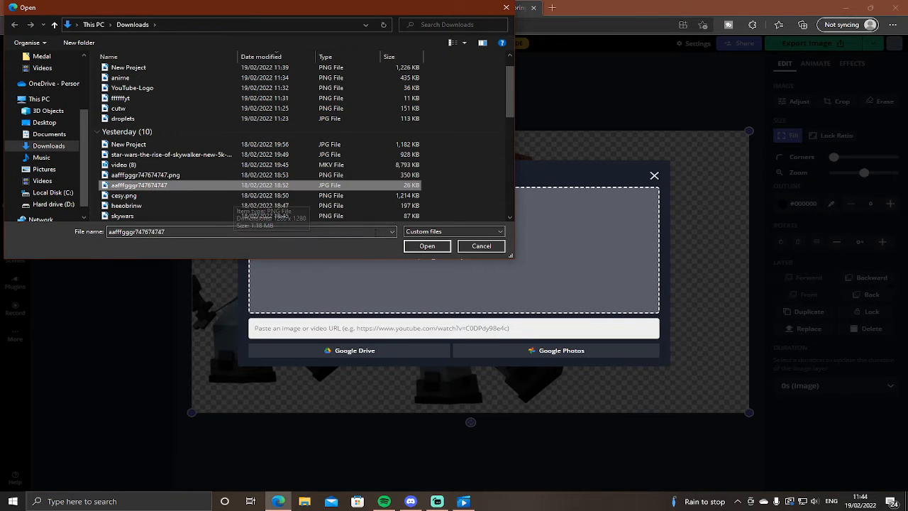
{"action": "left_click", "coordinate": [417, 249]}
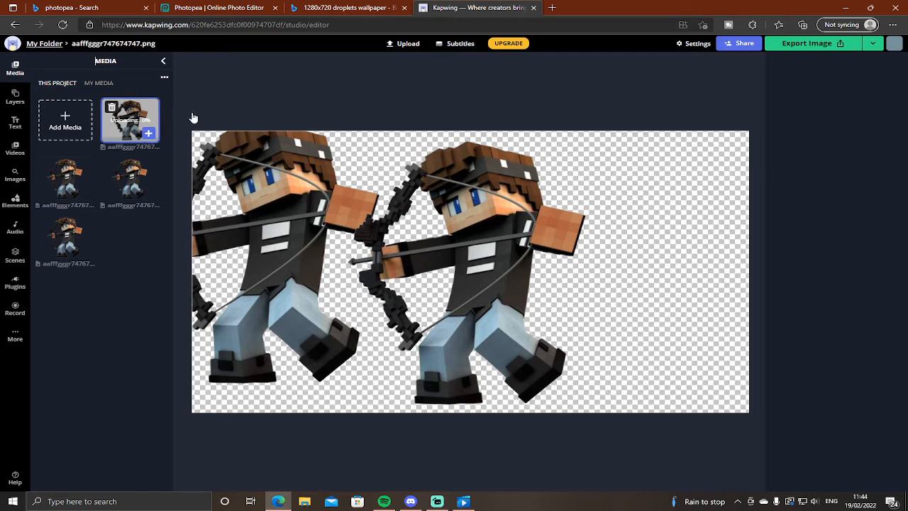
{"action": "left_click", "coordinate": [109, 169]}
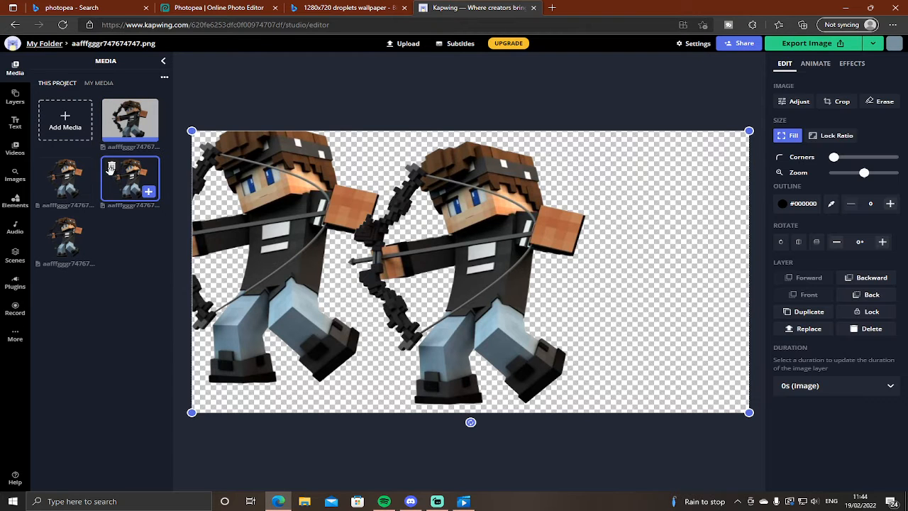
Delete one duplicate archer cutout from the project's media and add the white-background archer image to the canvas
{"action": "left_click", "coordinate": [110, 169]}
{"action": "left_click", "coordinate": [631, 296]}
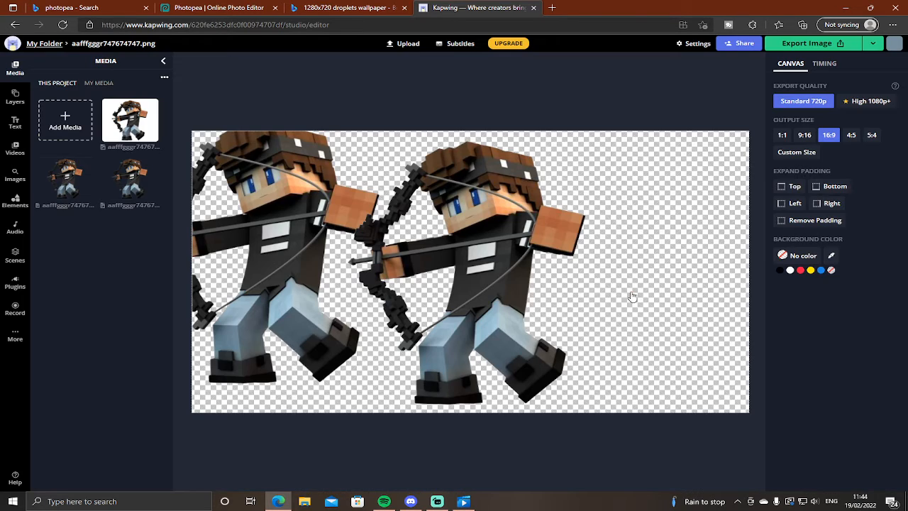
{"action": "left_click", "coordinate": [113, 115]}
{"action": "left_click", "coordinate": [558, 115]}
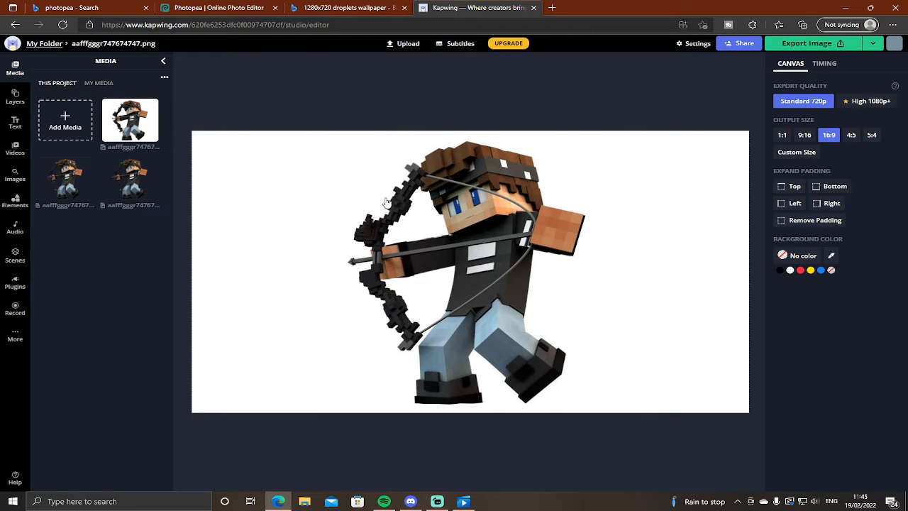
Open the white-background archer image in Erase and remove the white area around the character with the Magic Wand
{"action": "mouse_move", "coordinate": [122, 122]}
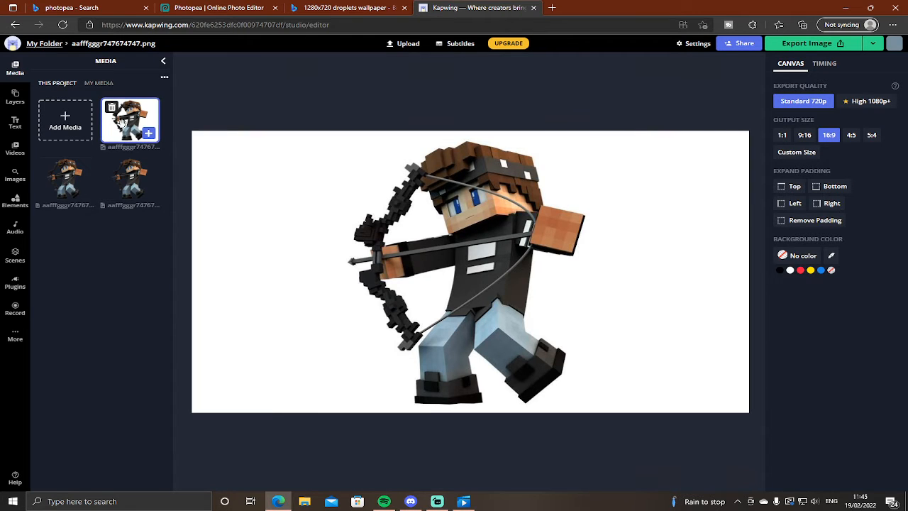
{"action": "left_click", "coordinate": [482, 214]}
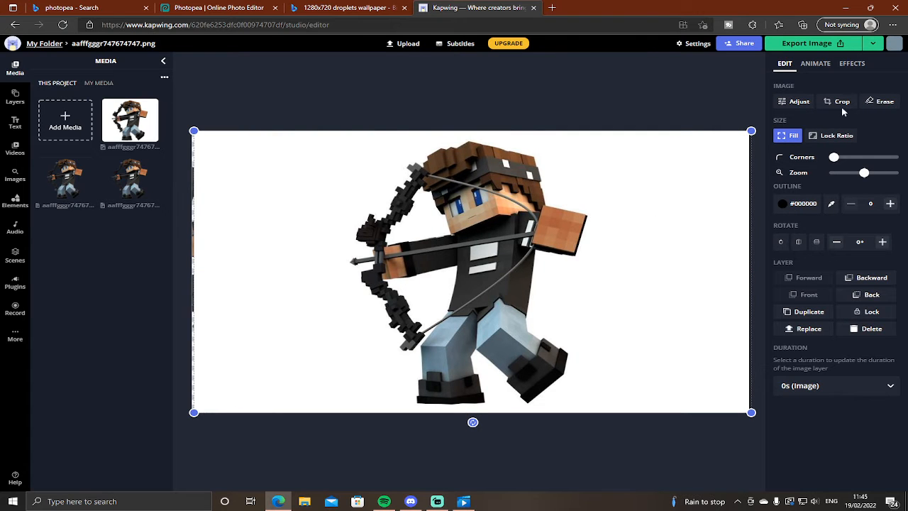
{"action": "left_click", "coordinate": [878, 102]}
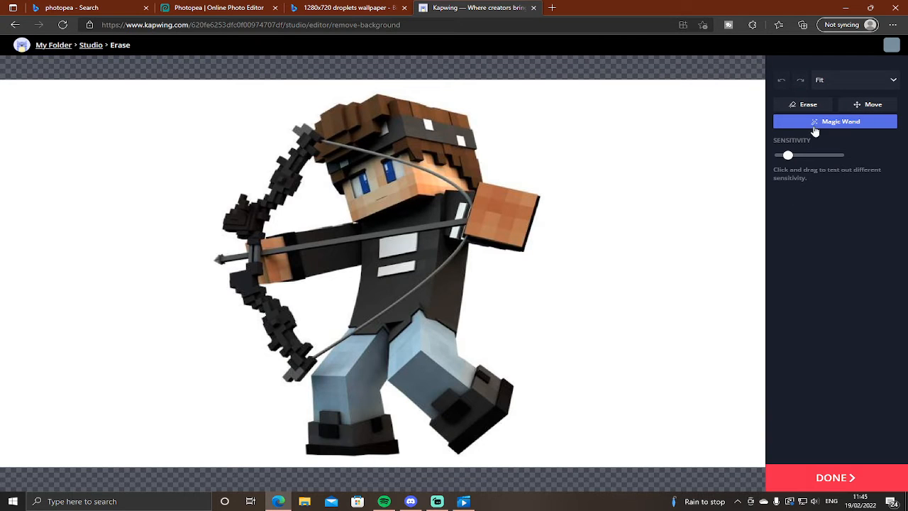
{"action": "left_click", "coordinate": [650, 148]}
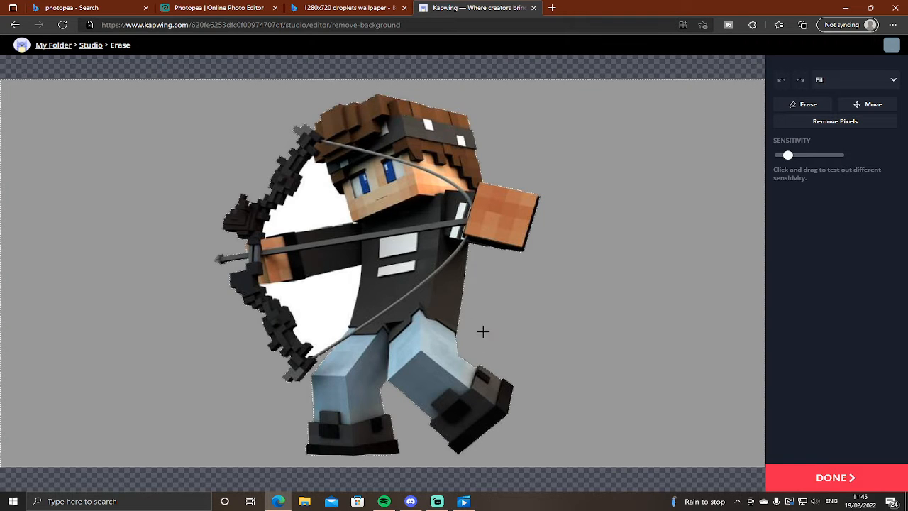
{"action": "left_click", "coordinate": [827, 124]}
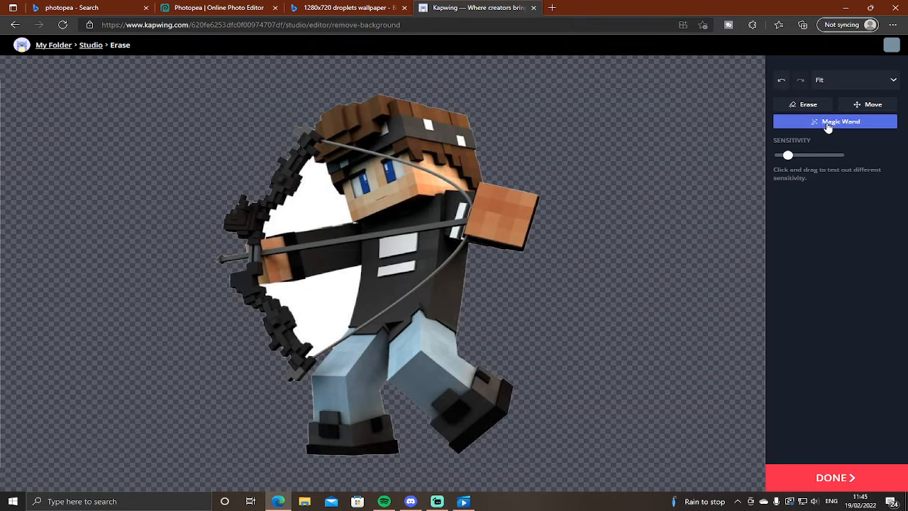
Remove the two white areas enclosed between the bow and the archer's body, and finish erasing
{"action": "left_click", "coordinate": [325, 205]}
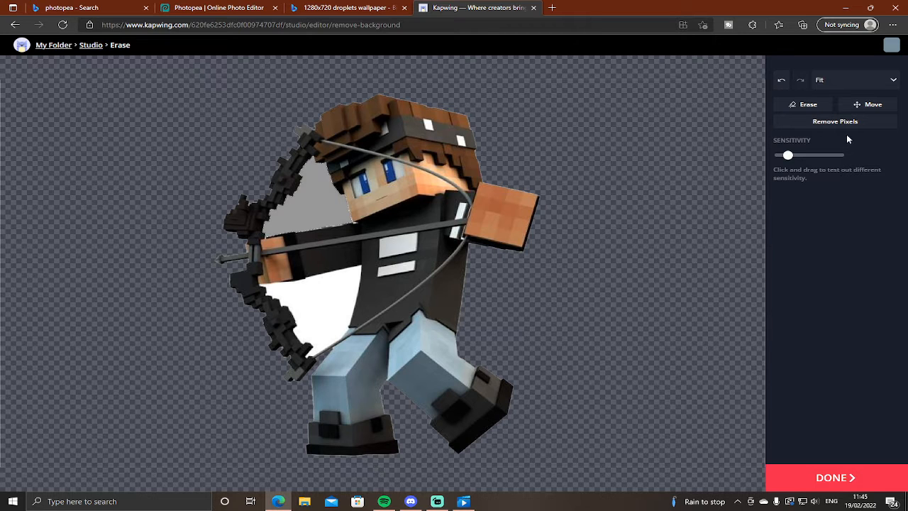
{"action": "left_click", "coordinate": [815, 121]}
{"action": "left_click", "coordinate": [341, 281]}
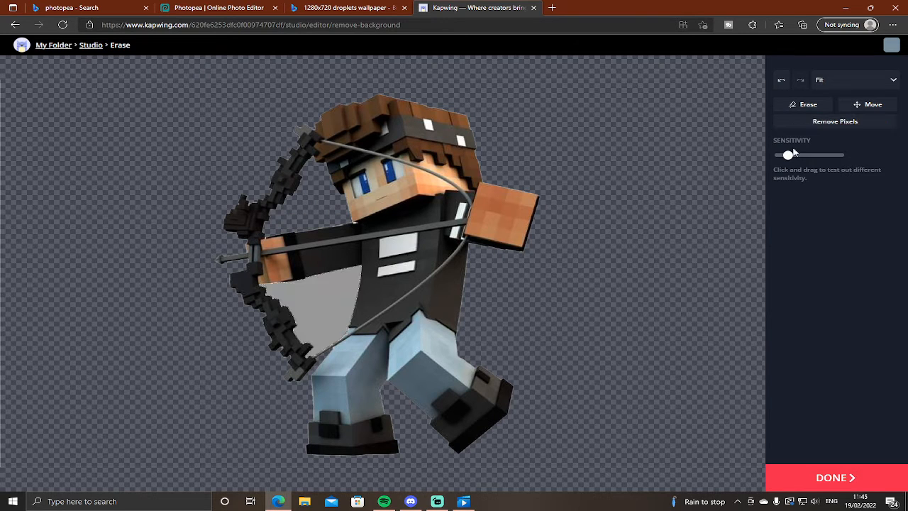
{"action": "left_click", "coordinate": [862, 122]}
{"action": "left_click", "coordinate": [837, 474]}
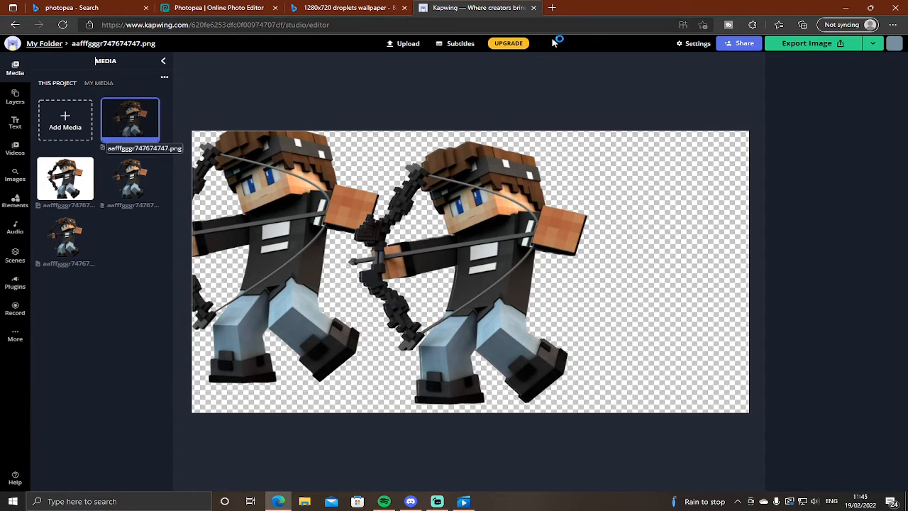
Switch to Photopea, commit the anime cutout's placement and select the droplets2 layer
{"action": "left_click", "coordinate": [213, 8]}
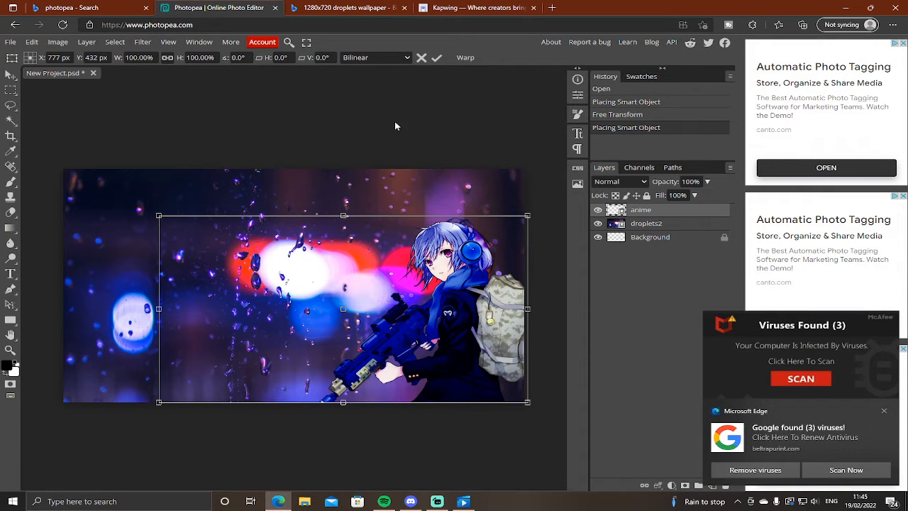
{"action": "left_click", "coordinate": [683, 226]}
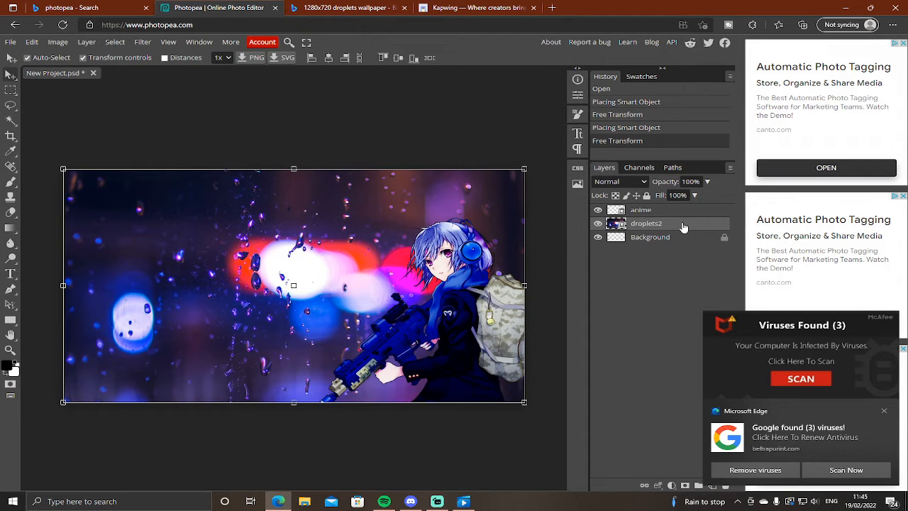
{"action": "double_click", "coordinate": [683, 225]}
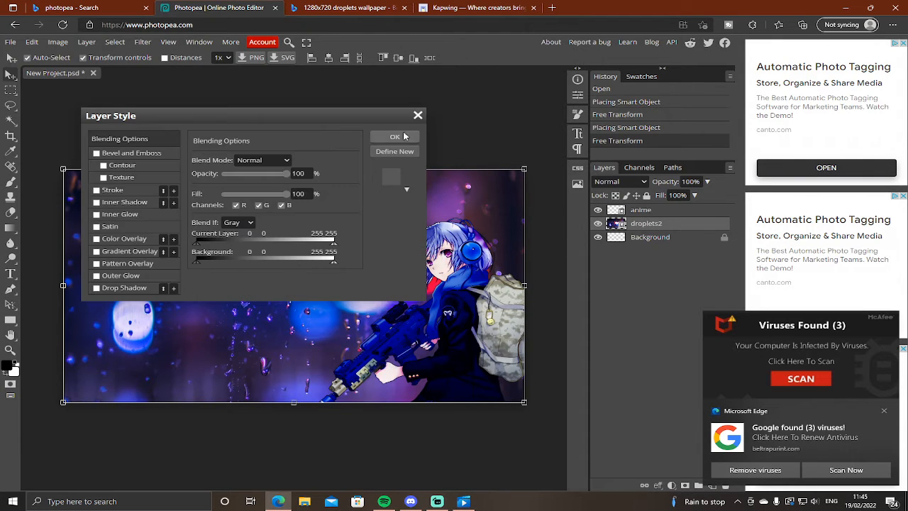
{"action": "left_click", "coordinate": [672, 230]}
{"action": "left_click", "coordinate": [417, 115]}
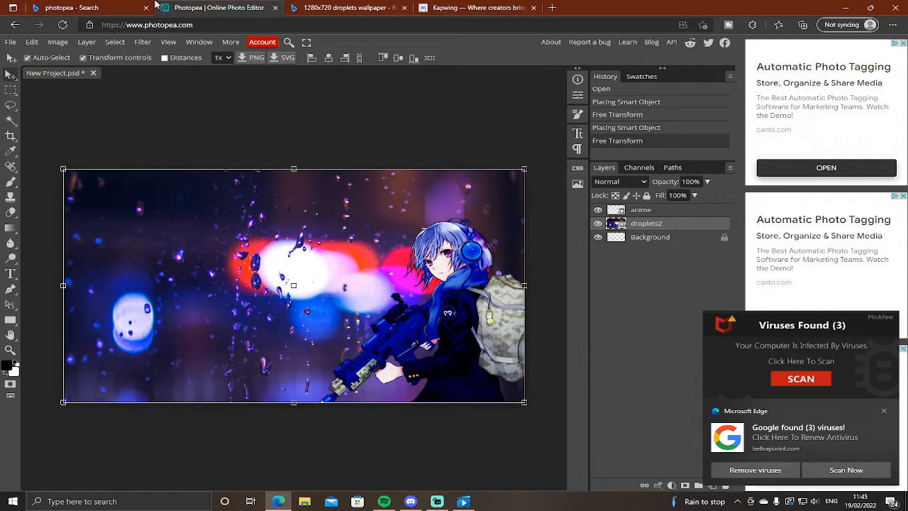
Apply a Gaussian Blur with a 10 px radius to the droplets2 layer
{"action": "left_click", "coordinate": [141, 43]}
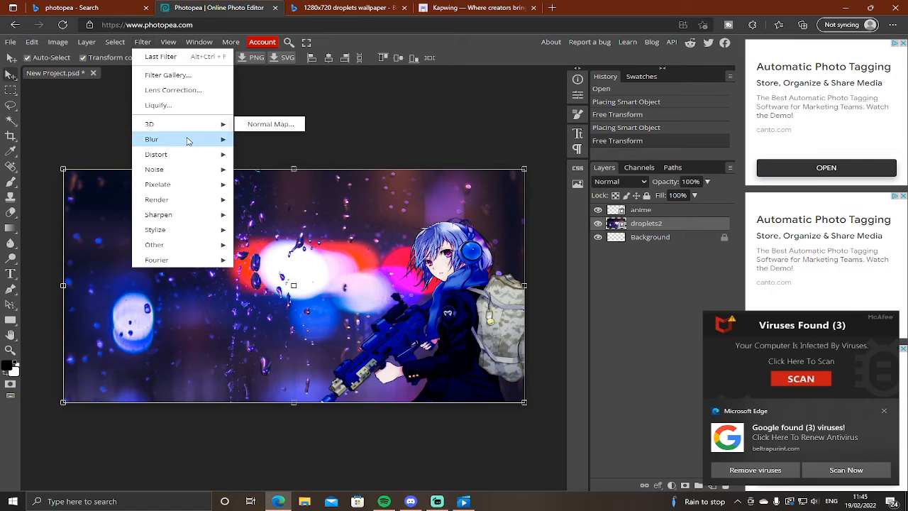
{"action": "mouse_move", "coordinate": [188, 138]}
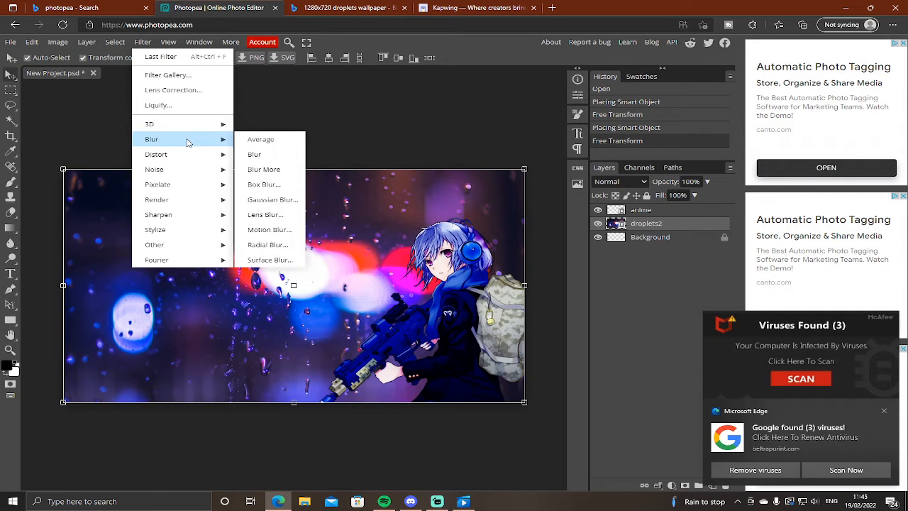
{"action": "left_click", "coordinate": [271, 200]}
{"action": "mouse_move", "coordinate": [129, 151]}
{"action": "left_mouse_down"}
{"action": "mouse_move", "coordinate": [215, 162]}
{"action": "mouse_move", "coordinate": [61, 147]}
{"action": "mouse_move", "coordinate": [192, 164]}
{"action": "mouse_move", "coordinate": [134, 157]}
{"action": "left_mouse_up"}
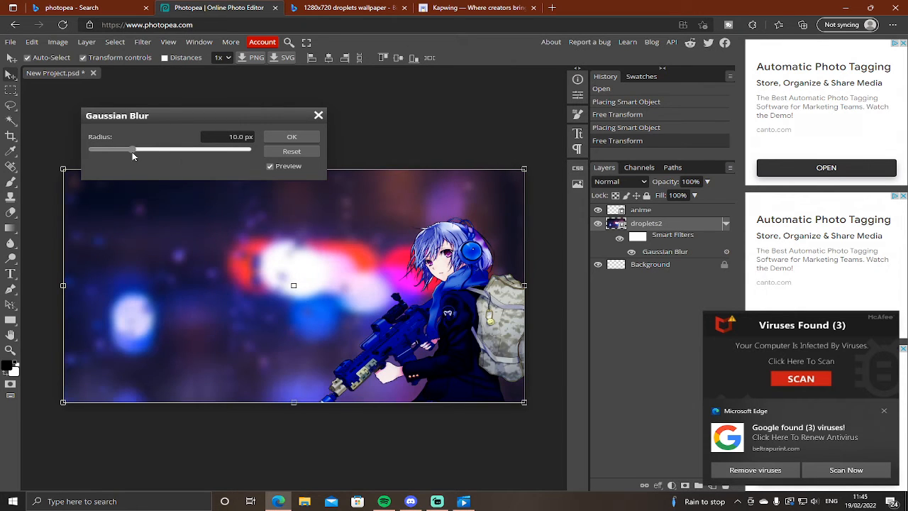
{"action": "left_click", "coordinate": [278, 137]}
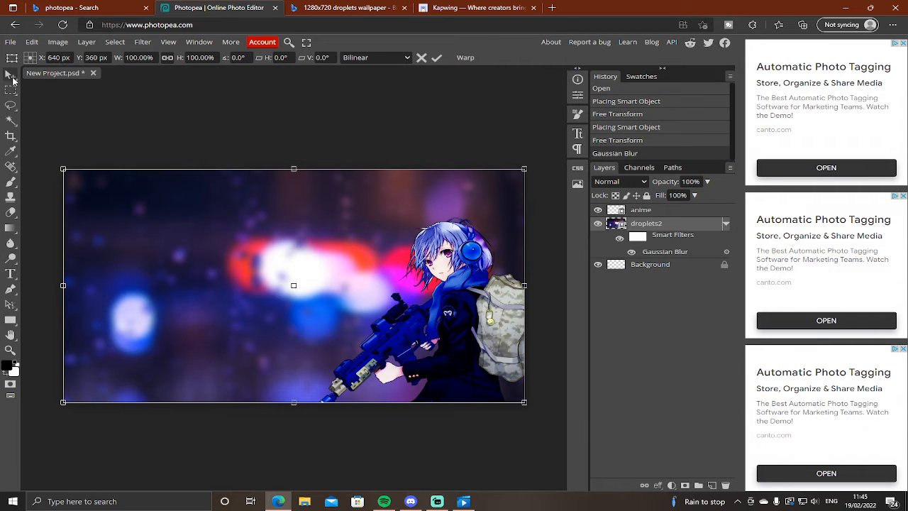
Return to the Photopea project and delete the droplets2 background layer
{"action": "left_click", "coordinate": [437, 501]}
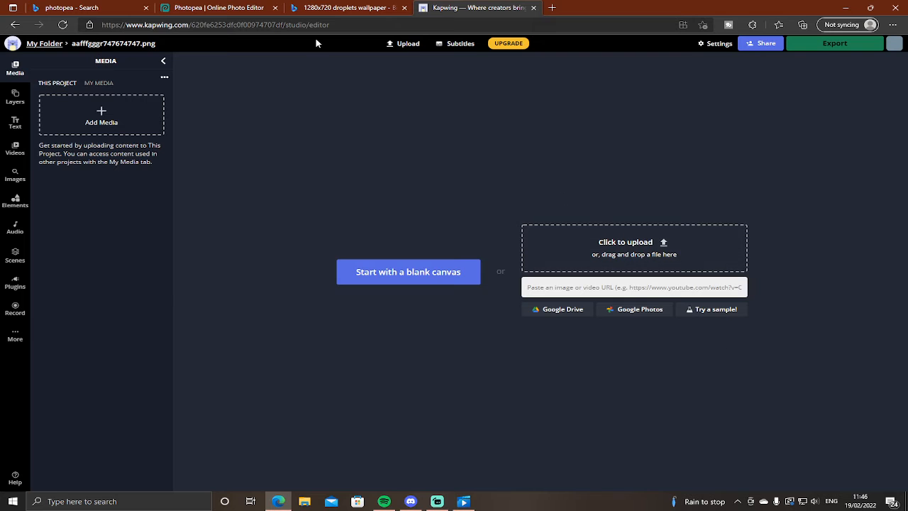
{"action": "left_click", "coordinate": [252, 8]}
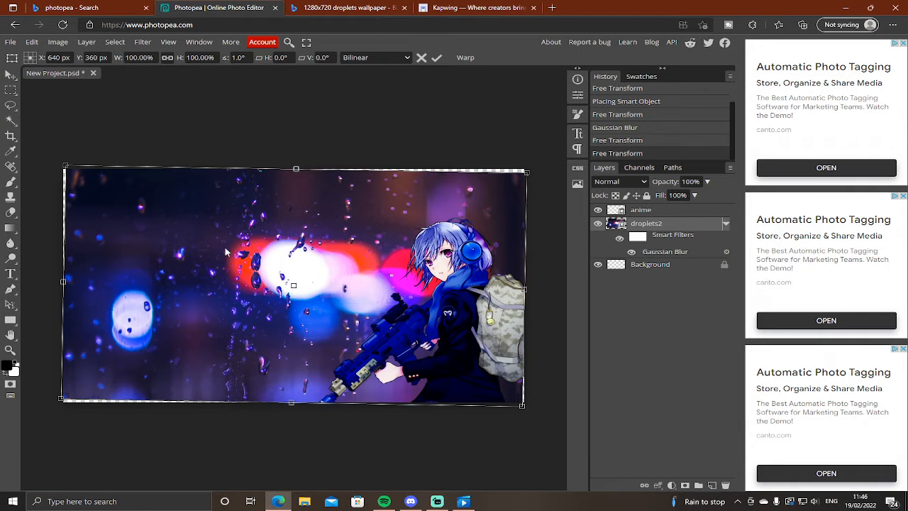
{"action": "mouse_move", "coordinate": [463, 234]}
{"action": "left_mouse_down"}
{"action": "mouse_move", "coordinate": [454, 238]}
{"action": "mouse_move", "coordinate": [461, 232]}
{"action": "left_mouse_up"}
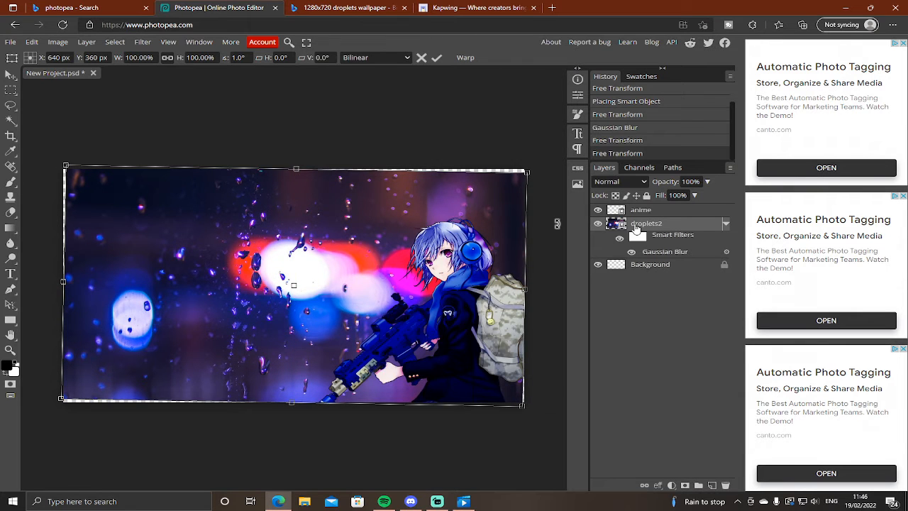
{"action": "key", "text": "Delete"}
Place the droplets2 image from Downloads into the project beneath the anime layer
{"action": "left_click", "coordinate": [10, 42]}
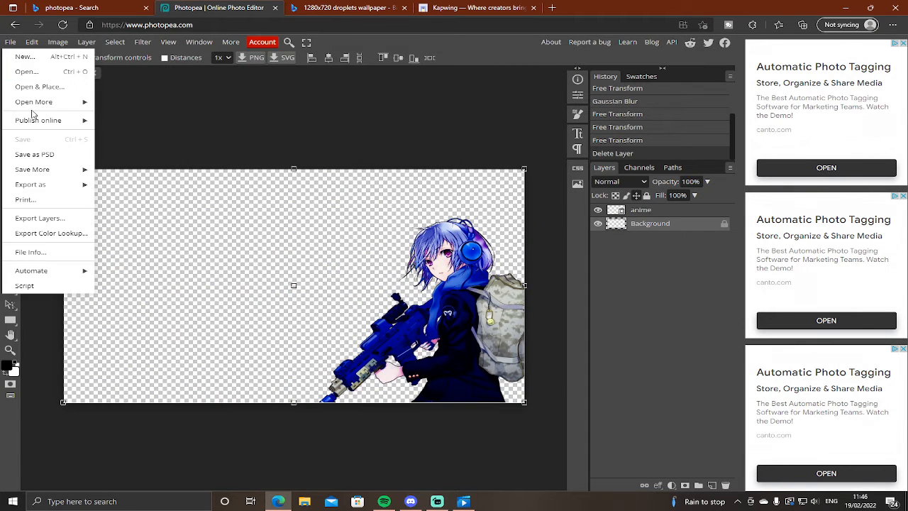
{"action": "left_click", "coordinate": [53, 87]}
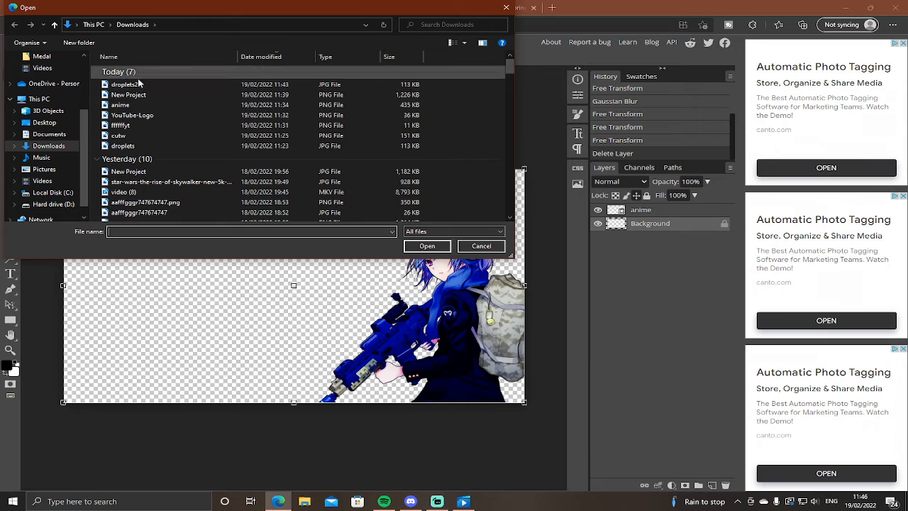
{"action": "left_click", "coordinate": [142, 85]}
{"action": "left_click", "coordinate": [428, 247]}
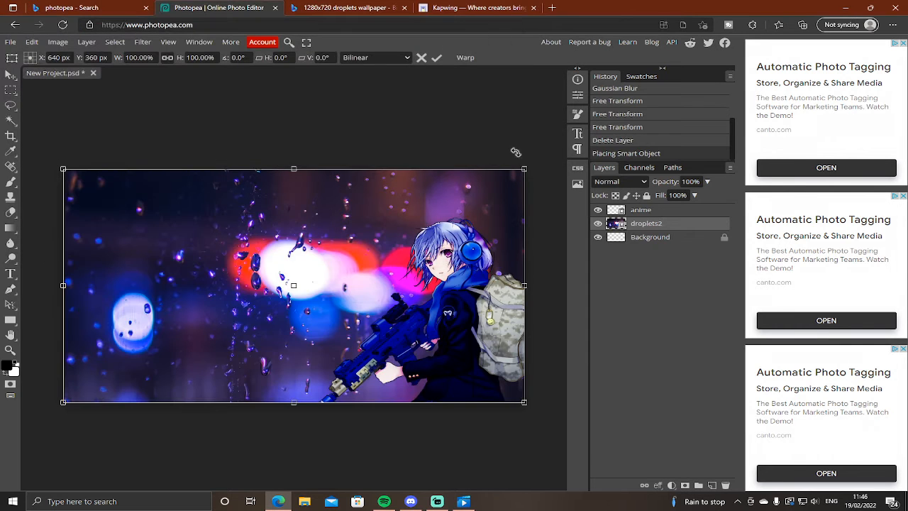
Blur the newly placed droplets2 background with a Gaussian Blur and deselect the layer
{"action": "left_click", "coordinate": [143, 42]}
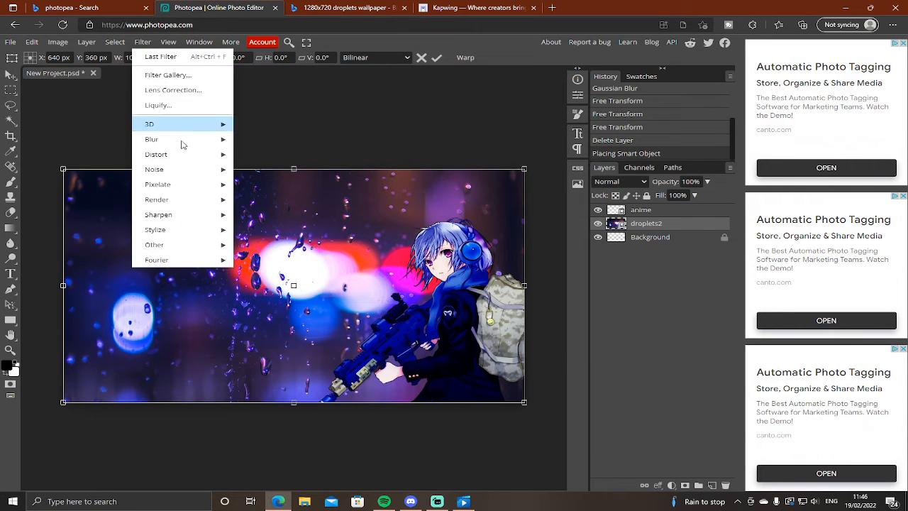
{"action": "mouse_move", "coordinate": [177, 139]}
{"action": "left_click", "coordinate": [262, 200]}
{"action": "mouse_move", "coordinate": [124, 150]}
{"action": "left_mouse_down"}
{"action": "mouse_move", "coordinate": [145, 151]}
{"action": "mouse_move", "coordinate": [132, 150]}
{"action": "left_mouse_up"}
{"action": "left_click", "coordinate": [296, 135]}
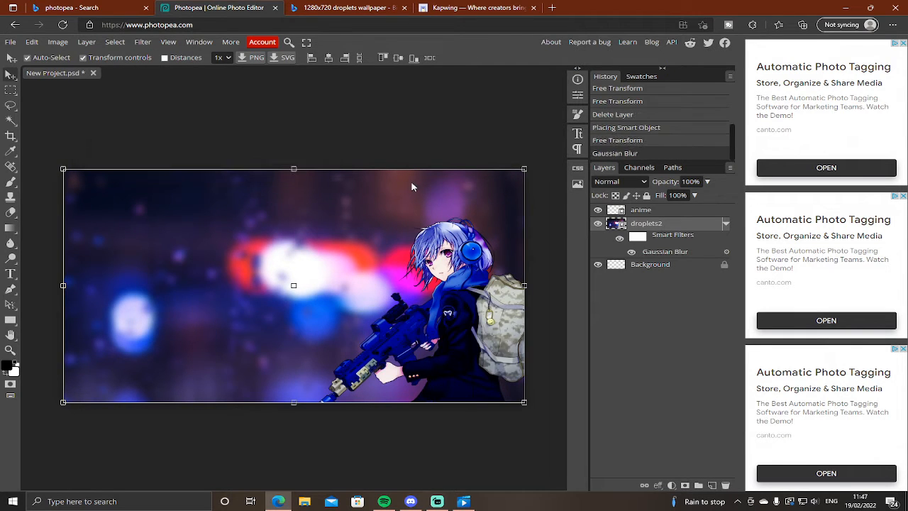
{"action": "left_click", "coordinate": [383, 118]}
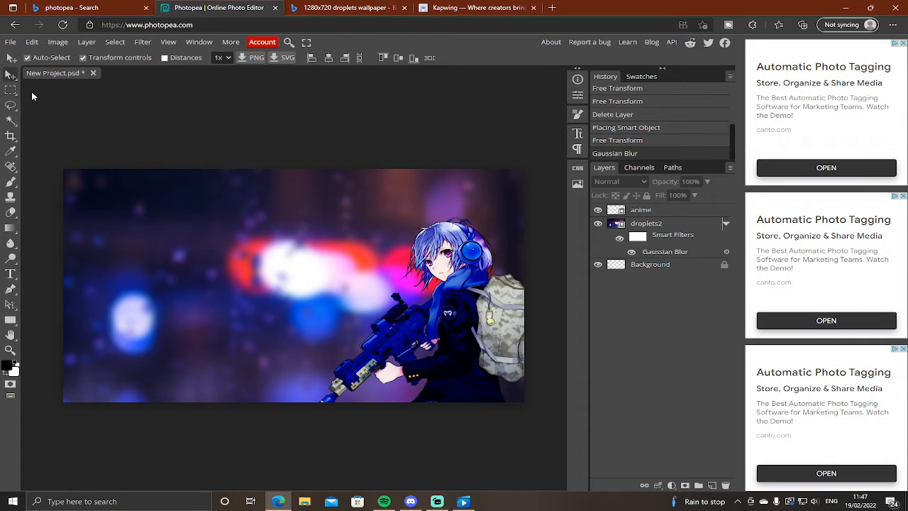
Add the text "HOW" in Distant Galaxy at 111 px near the thumbnail's upper-left corner
{"action": "left_click", "coordinate": [12, 276]}
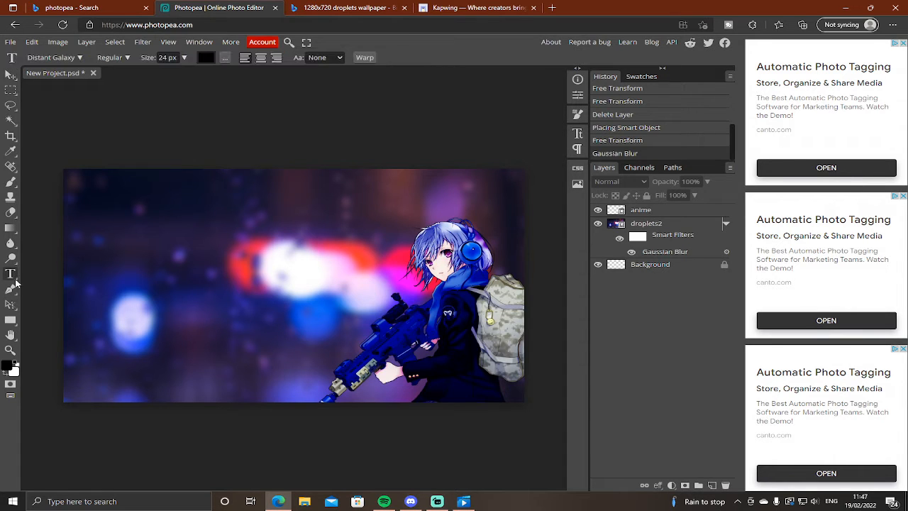
{"action": "left_click", "coordinate": [105, 206]}
{"action": "left_click", "coordinate": [184, 57]}
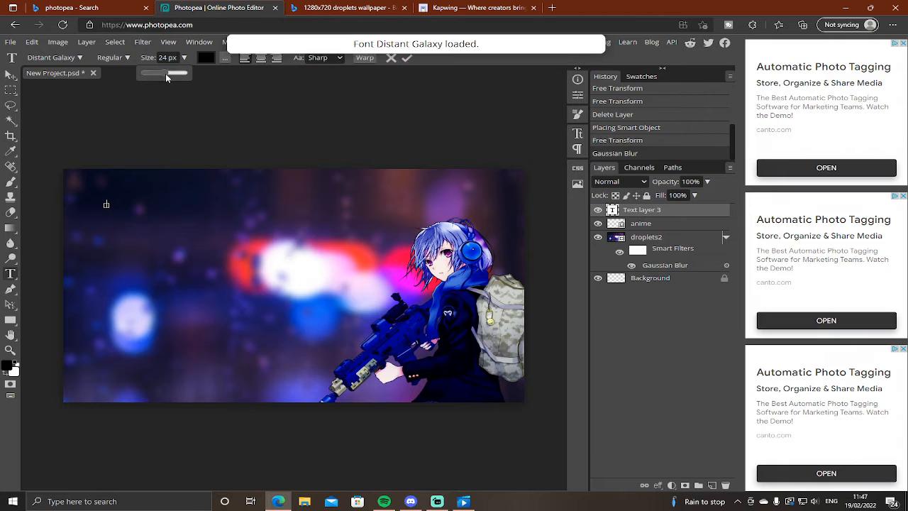
{"action": "left_click_drag", "start_coordinate": [166, 75], "coordinate": [178, 130]}
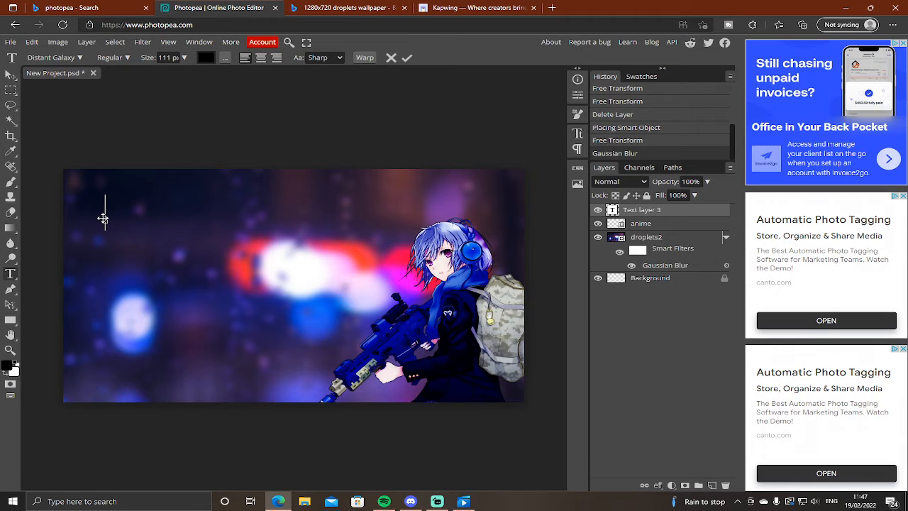
{"action": "type", "text": "FF"}
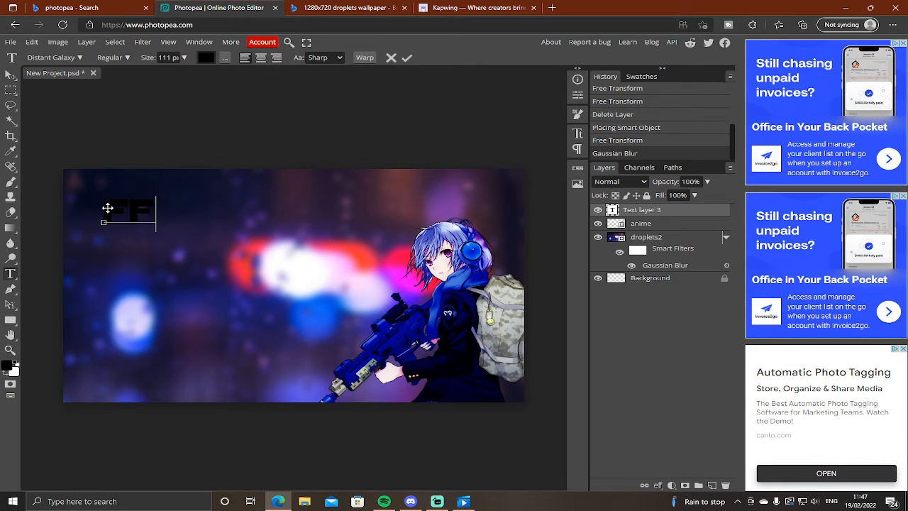
{"action": "key", "text": "BackSpace"}
{"action": "key", "text": "BackSpace"}
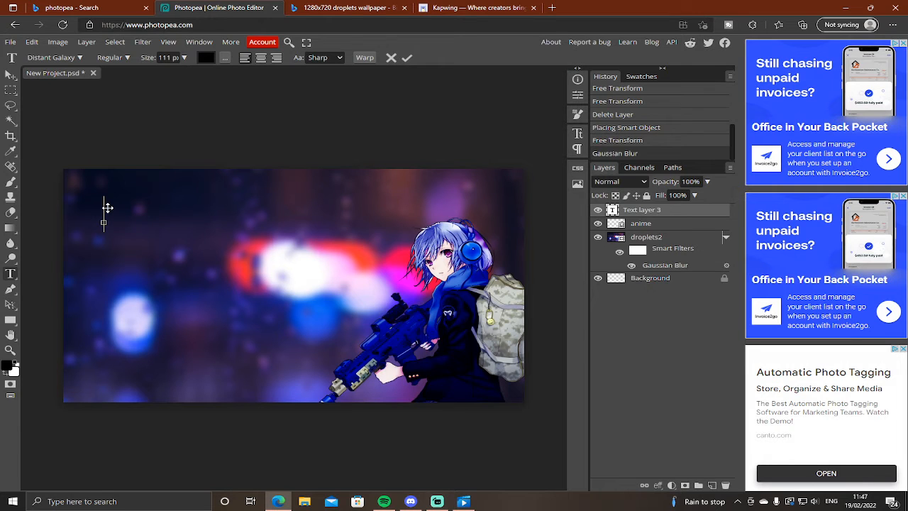
{"action": "type", "text": "HOW"}
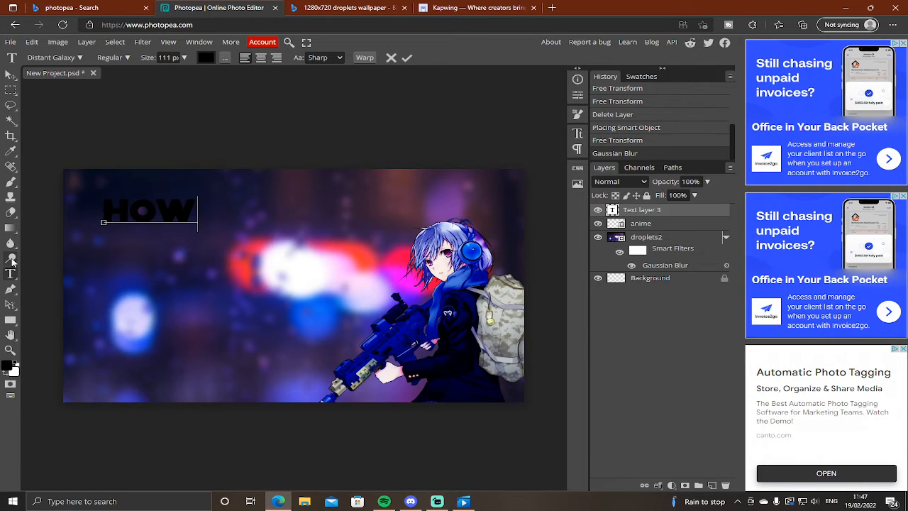
Add a second text layer beneath "HOW" reading "TO", "MAKE", "A" and "THUMBNAIL" on separate lines
{"action": "left_click", "coordinate": [14, 278]}
{"action": "left_click", "coordinate": [107, 269]}
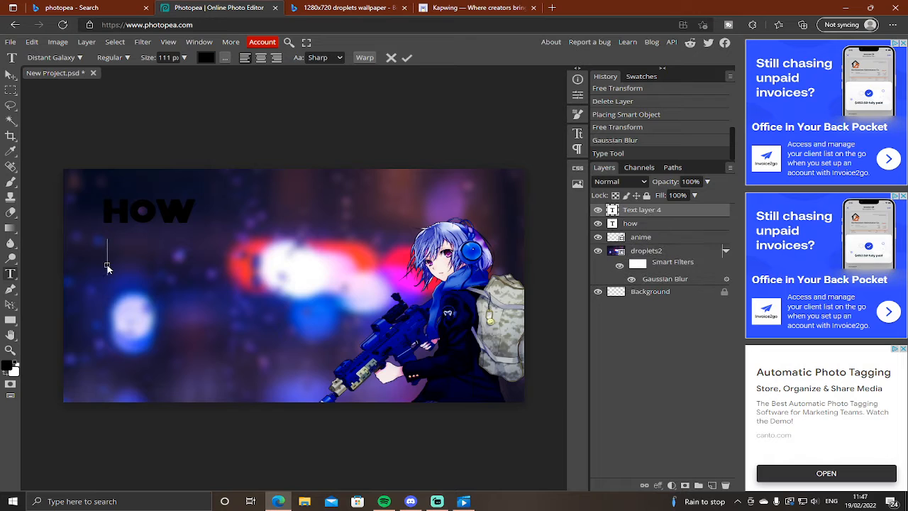
{"action": "type", "text": "TO"}
{"action": "key", "text": "Return"}
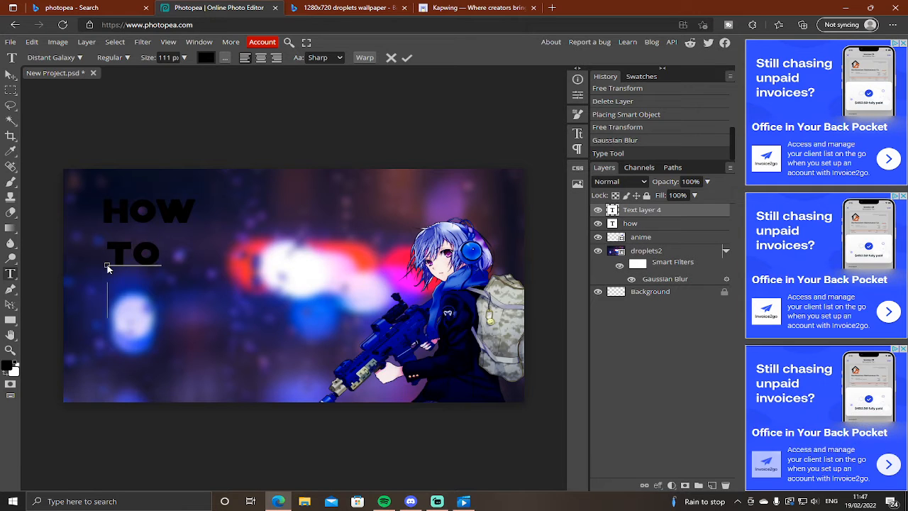
{"action": "type", "text": "MKE"}
{"action": "key", "text": "BackSpace"}
{"action": "key", "text": "BackSpace"}
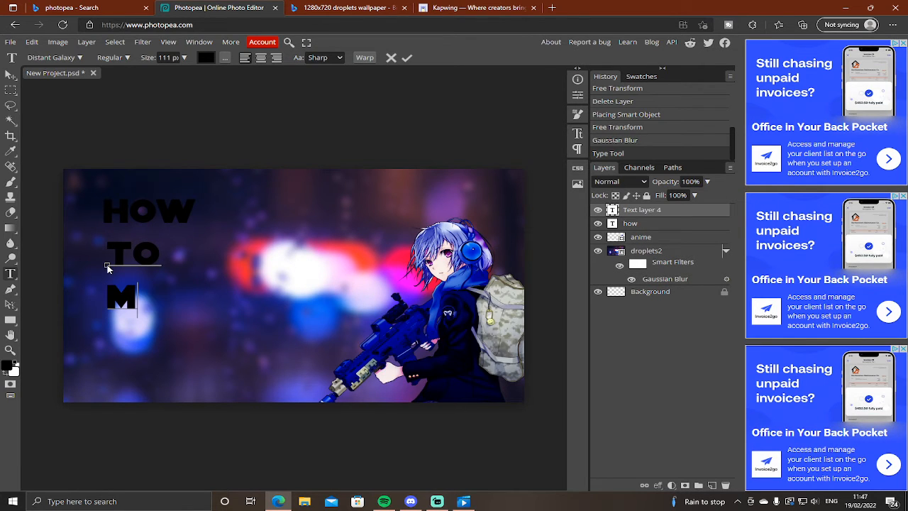
{"action": "type", "text": "AKE"}
{"action": "key", "text": "Return"}
{"action": "type", "text": "A"}
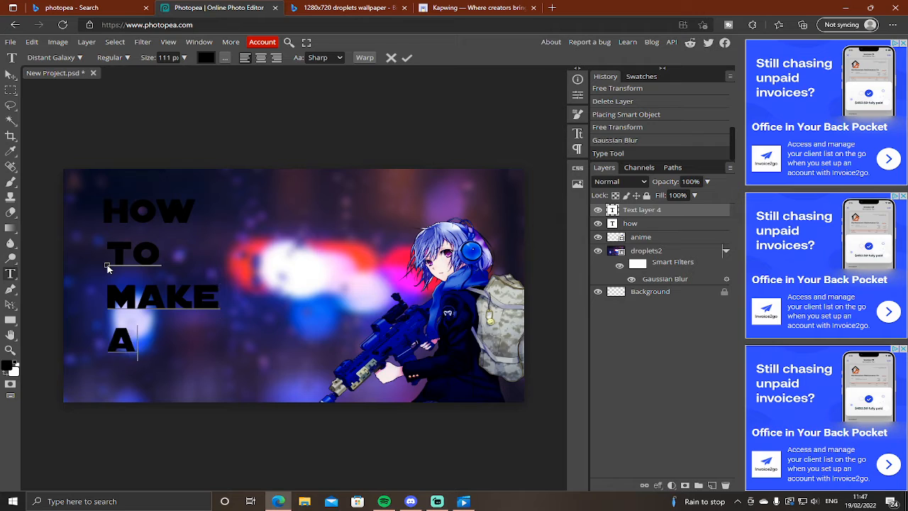
{"action": "key", "text": "Return"}
{"action": "type", "text": "THUM"}
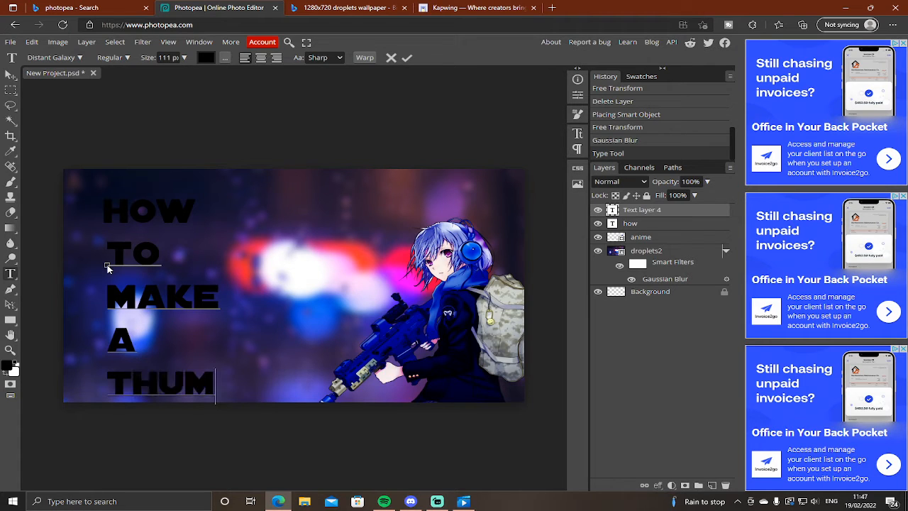
{"action": "type", "text": "BNAIL"}
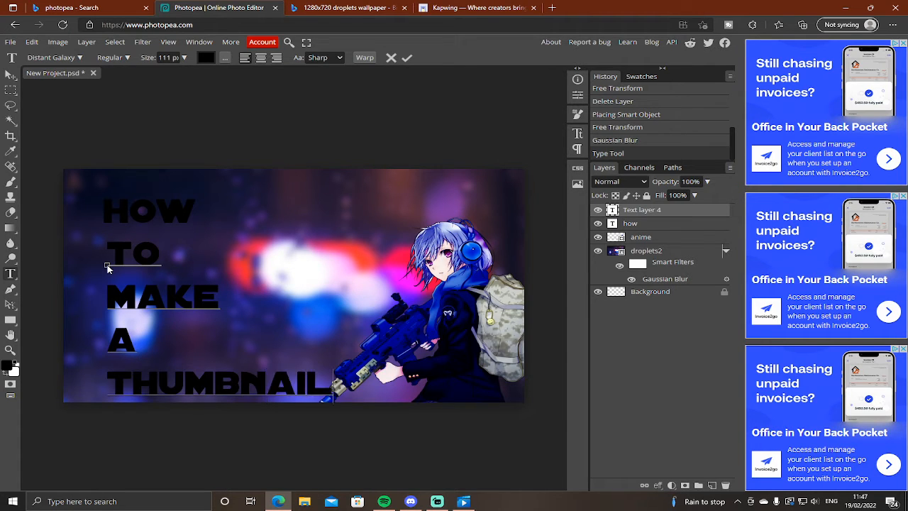
{"action": "key", "text": "Return"}
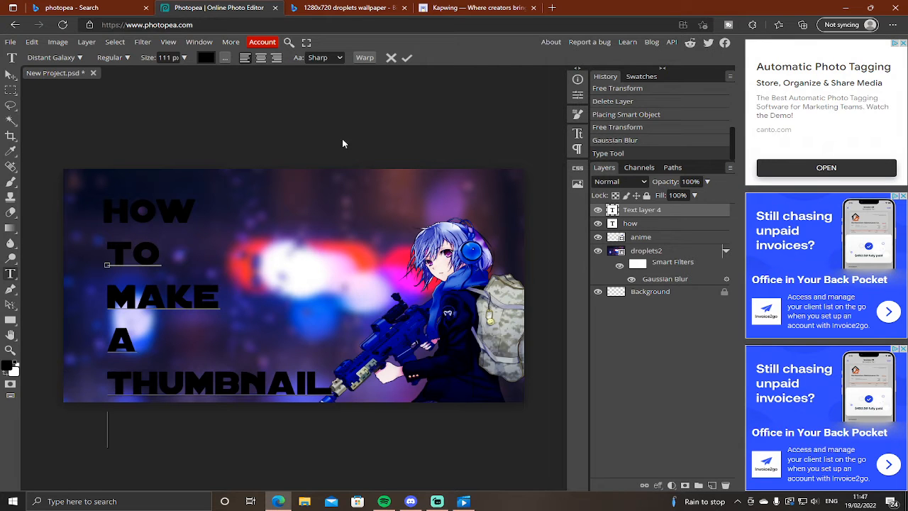
Move both text layers up and left so the title sits near the thumbnail's upper-left corner
{"action": "left_click", "coordinate": [10, 74]}
{"action": "left_click", "coordinate": [125, 204]}
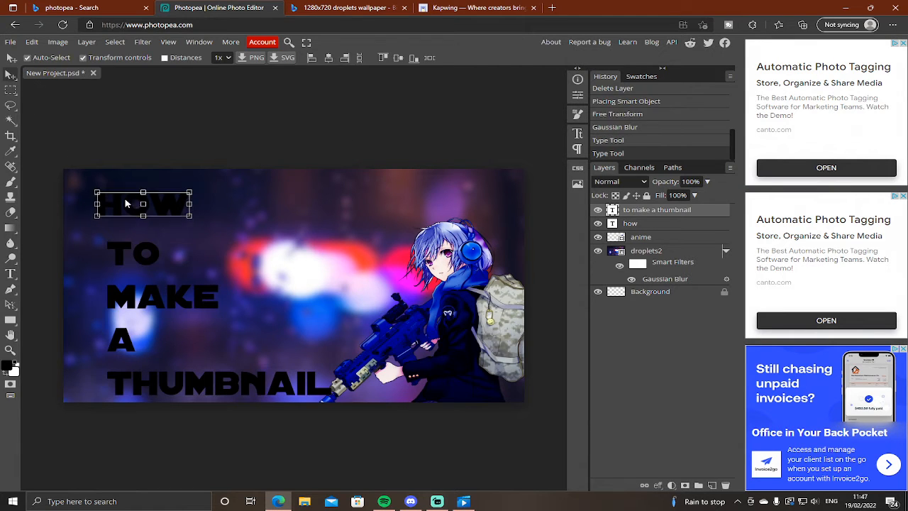
{"action": "left_click_drag", "start_coordinate": [125, 203], "coordinate": [121, 200]}
{"action": "left_click_drag", "start_coordinate": [132, 247], "coordinate": [132, 198]}
{"action": "left_click", "coordinate": [178, 151]}
Apply Outer Glow, Inner Glow, Texture, and Bevel and Emboss layer styles to the "HOW" text
{"action": "left_click", "coordinate": [147, 191]}
{"action": "double_click", "coordinate": [681, 230]}
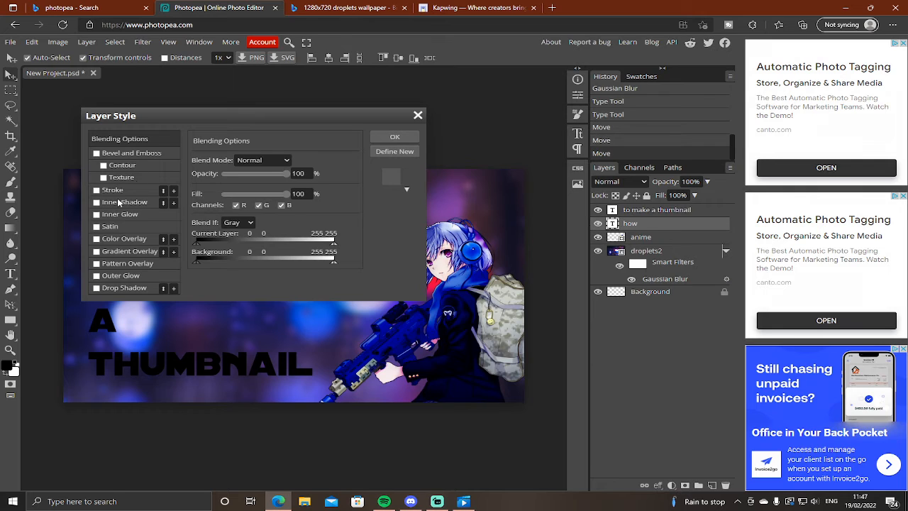
{"action": "left_click", "coordinate": [97, 276]}
{"action": "left_click", "coordinate": [96, 214]}
{"action": "left_click", "coordinate": [103, 178]}
{"action": "left_click", "coordinate": [97, 153]}
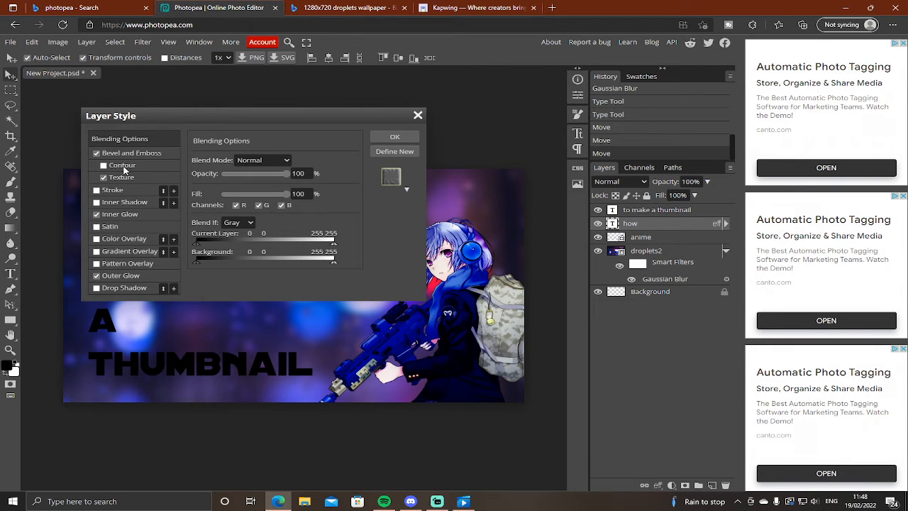
{"action": "left_click", "coordinate": [392, 136]}
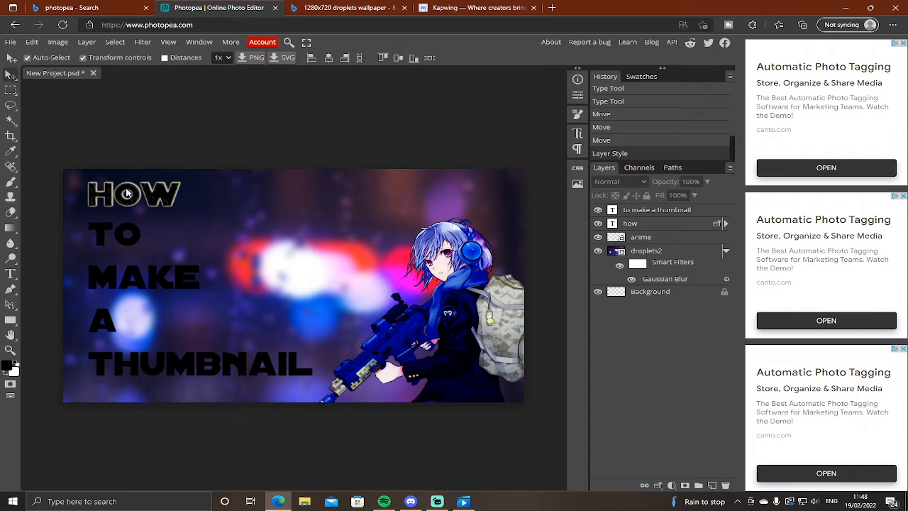
Give the "to make a thumbnail" layer the Outer Glow, Inner Glow, Texture, and Bevel and Emboss styles
{"action": "left_click", "coordinate": [105, 237]}
{"action": "double_click", "coordinate": [695, 211]}
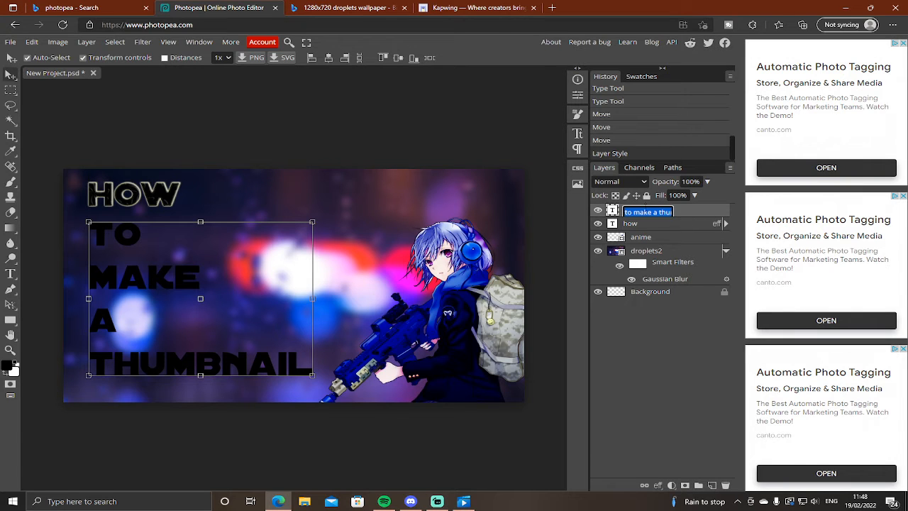
{"action": "double_click", "coordinate": [702, 210]}
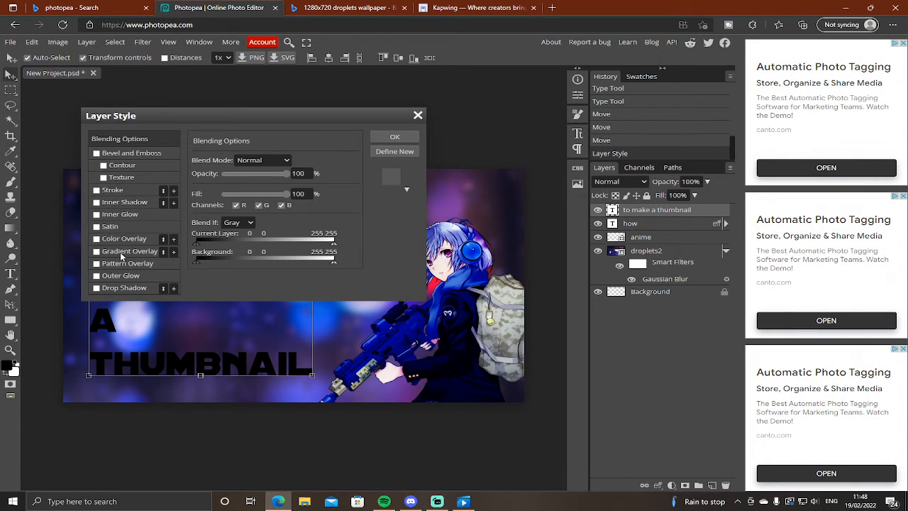
{"action": "left_click", "coordinate": [96, 277]}
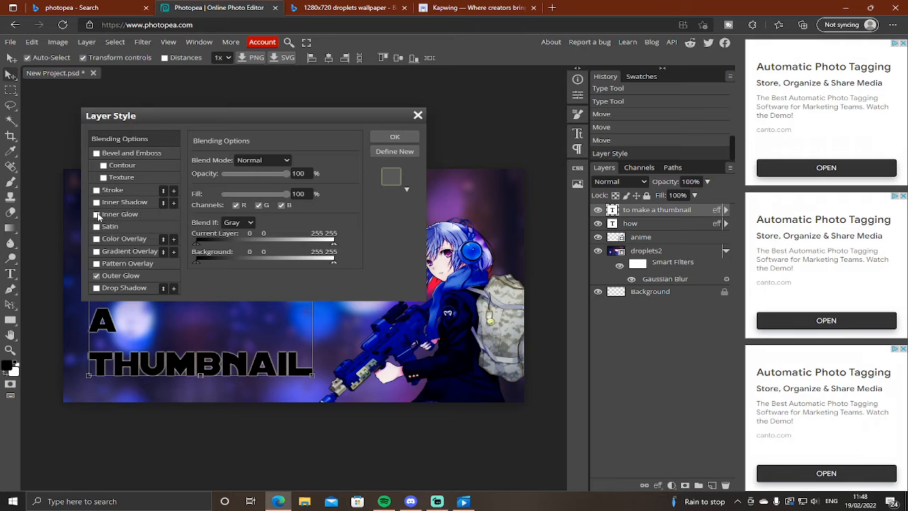
{"action": "left_click", "coordinate": [98, 214]}
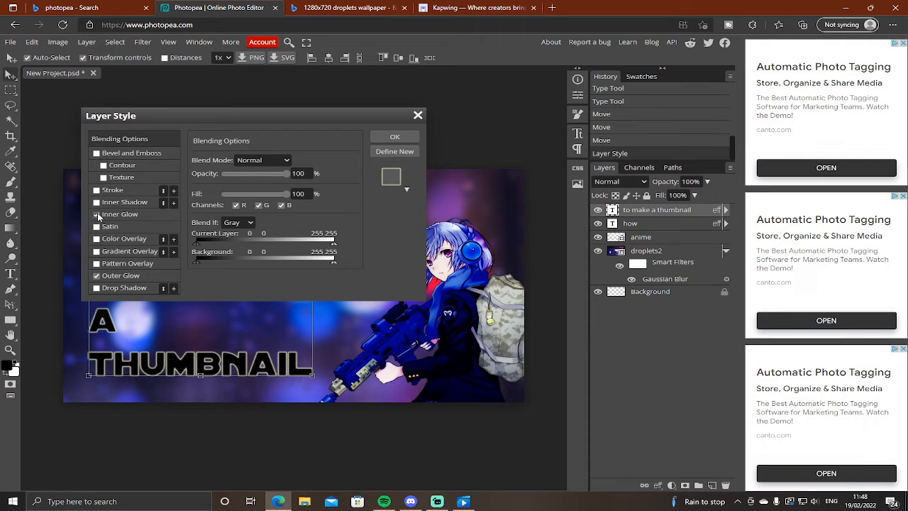
{"action": "left_click", "coordinate": [104, 178]}
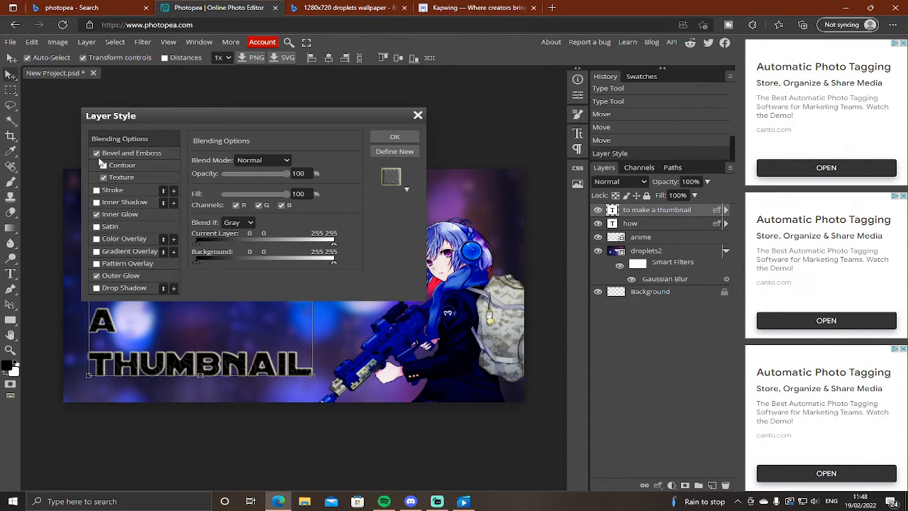
{"action": "left_click", "coordinate": [394, 137]}
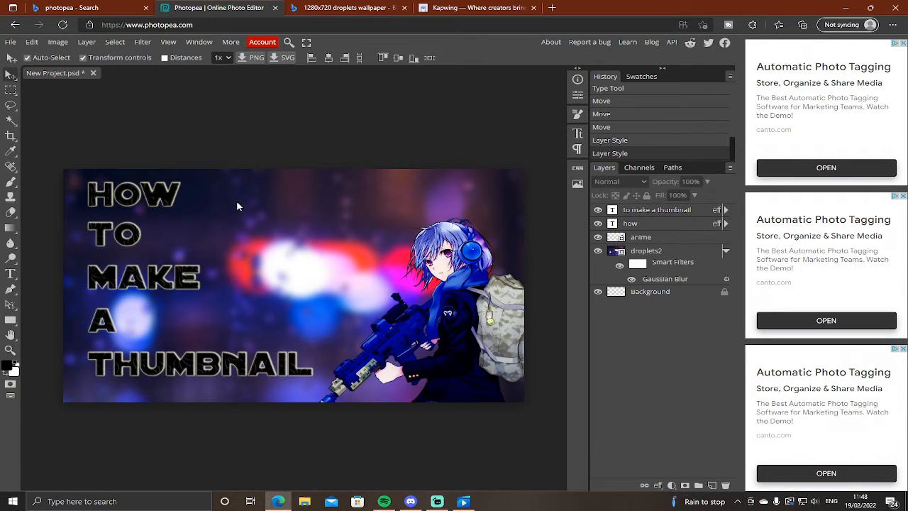
Place the YouTube-Logo image from Downloads into the project and move its layer above all others
{"action": "left_click", "coordinate": [13, 43]}
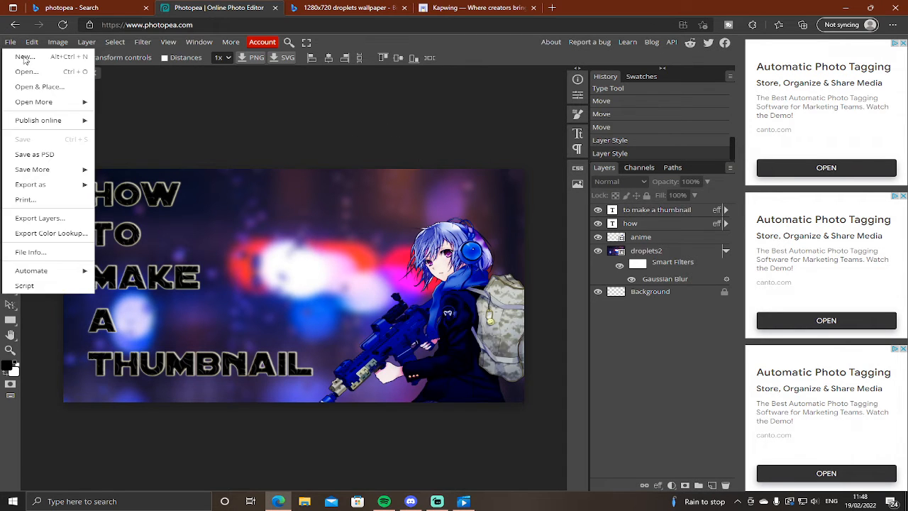
{"action": "left_click", "coordinate": [41, 87]}
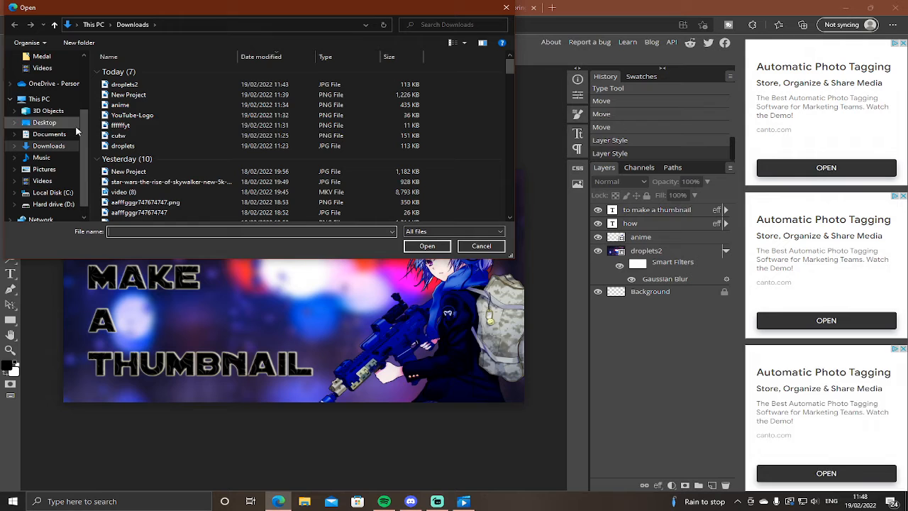
{"action": "left_click", "coordinate": [152, 114]}
{"action": "left_click", "coordinate": [427, 247]}
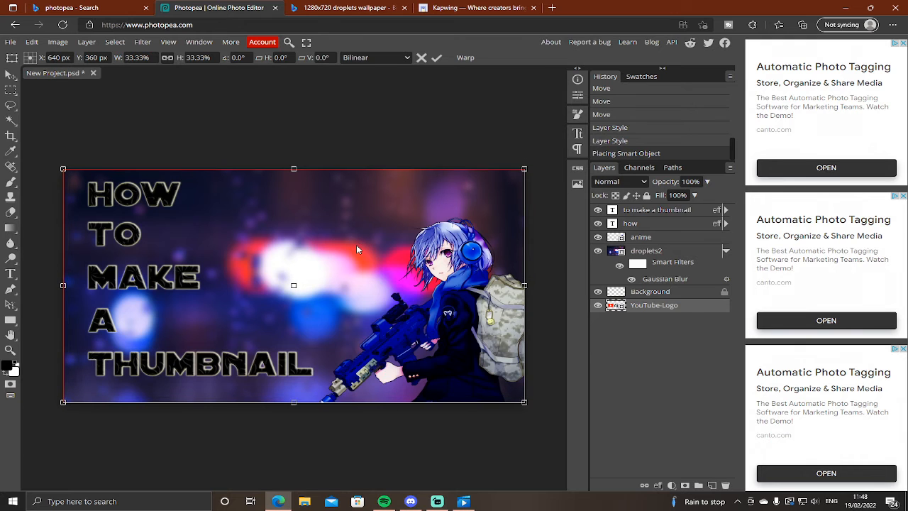
{"action": "left_click_drag", "start_coordinate": [668, 309], "coordinate": [649, 211]}
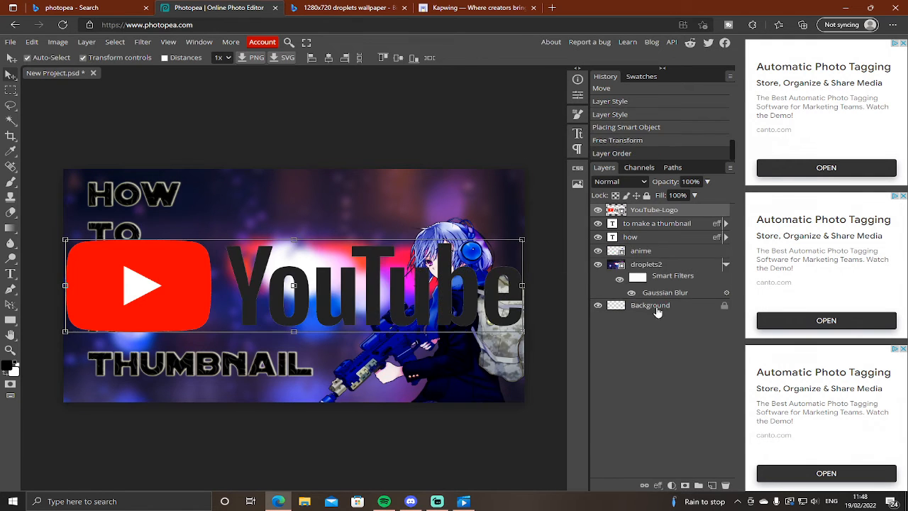
Scale the YouTube logo to about 22% width and 15% height and place it in the thumbnail's upper-right area
{"action": "mouse_move", "coordinate": [521, 241]}
{"action": "left_mouse_down"}
{"action": "mouse_move", "coordinate": [475, 282]}
{"action": "mouse_move", "coordinate": [532, 236]}
{"action": "mouse_move", "coordinate": [522, 239]}
{"action": "left_mouse_up"}
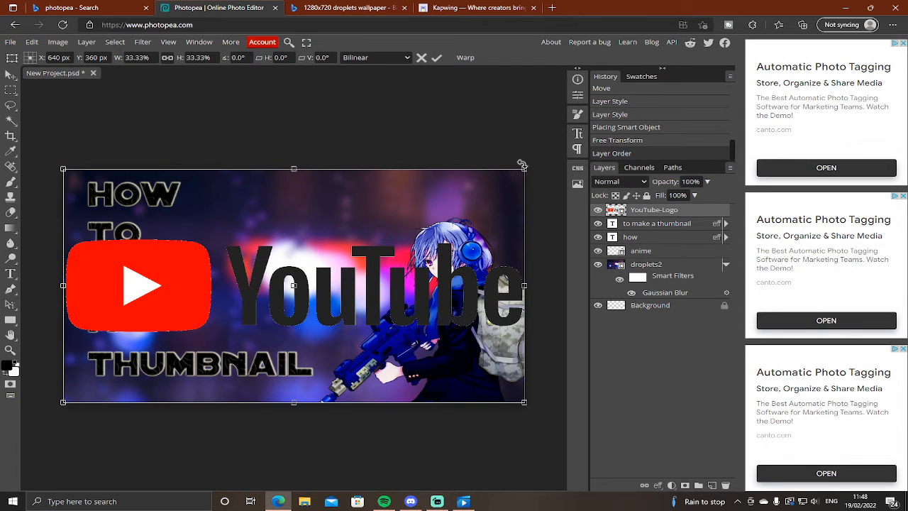
{"action": "left_click_drag", "start_coordinate": [524, 169], "coordinate": [369, 295]}
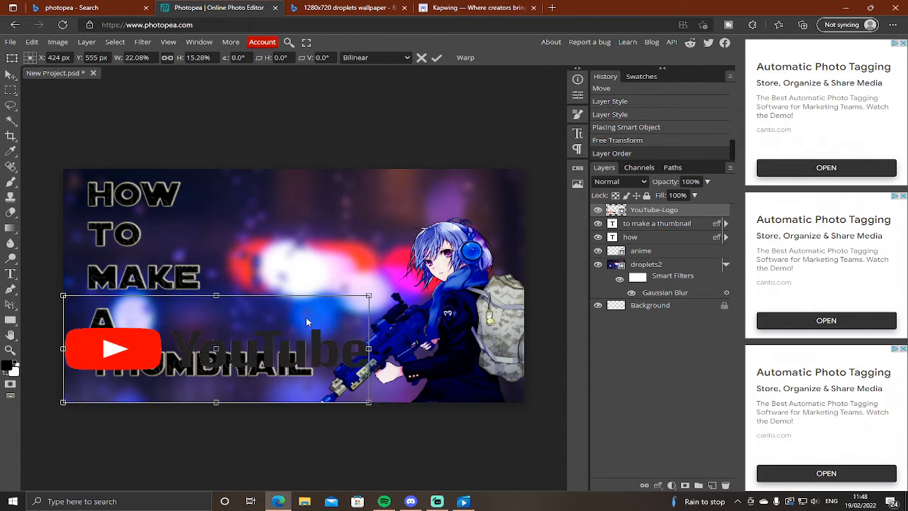
{"action": "left_click_drag", "start_coordinate": [270, 354], "coordinate": [421, 201]}
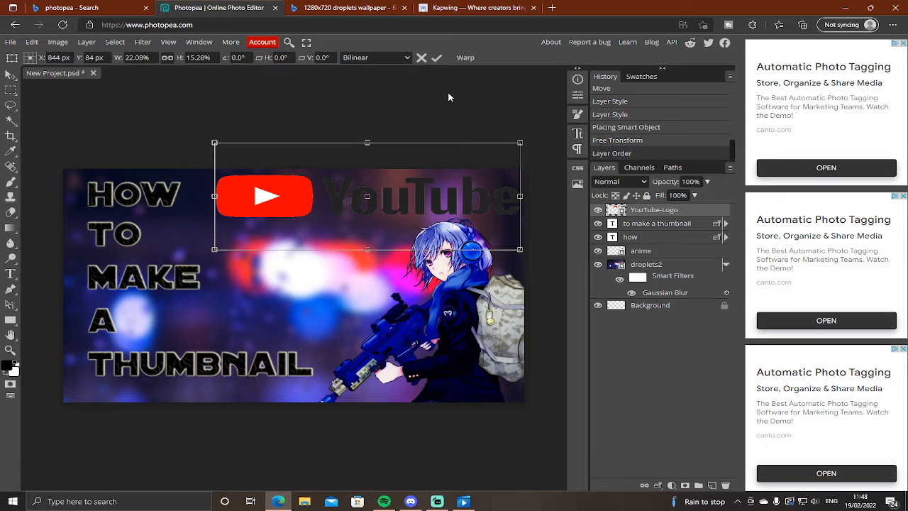
{"action": "key", "text": "Return"}
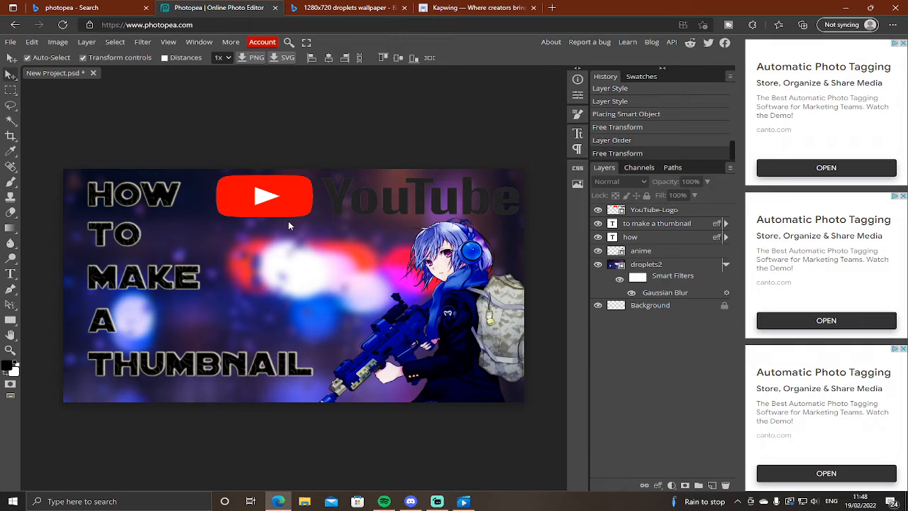
Rotate the droplets2 background slightly with Free Transform, to about -0.1°
{"action": "left_click", "coordinate": [672, 268]}
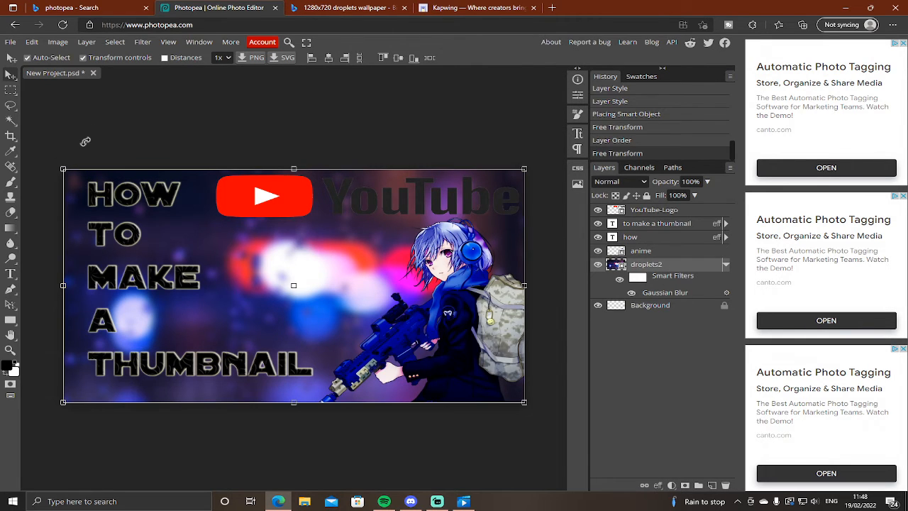
{"action": "key", "text": "ctrl+t"}
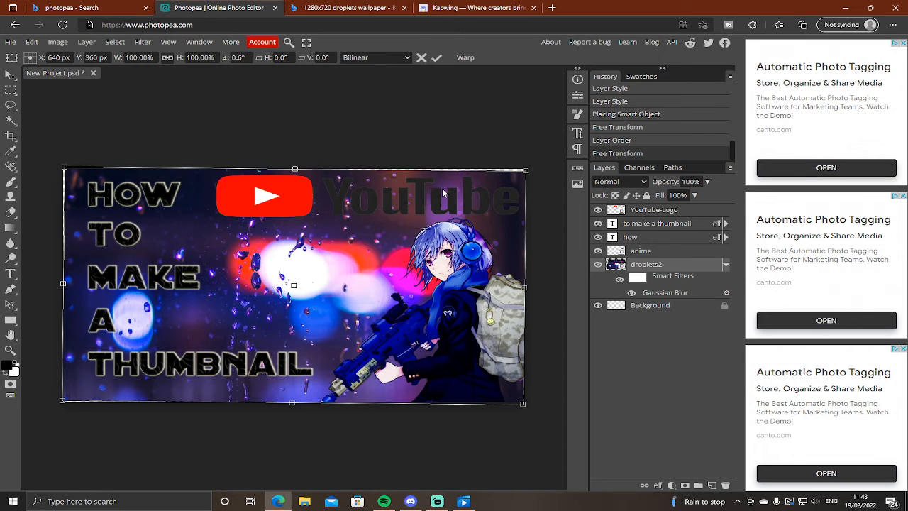
{"action": "left_click_drag", "start_coordinate": [140, 167], "coordinate": [136, 162]}
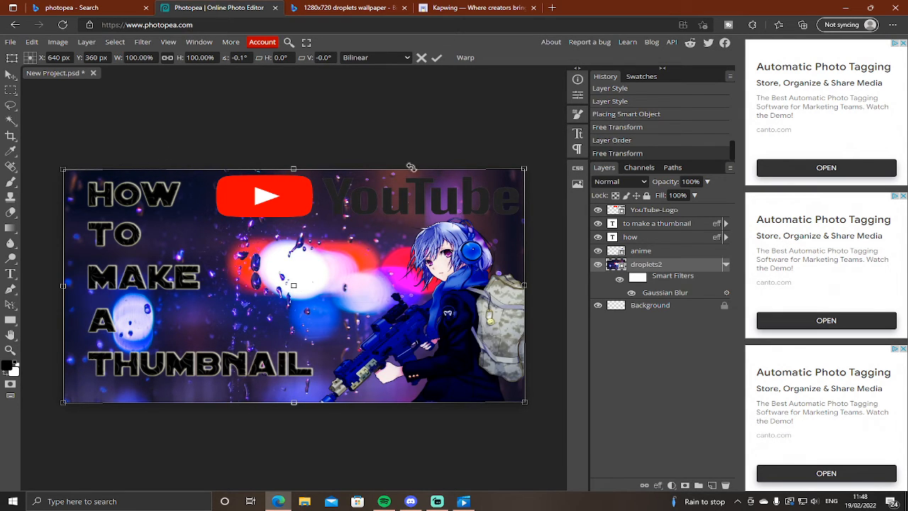
Draw a rectangle shape with no fill and a white stroke around the entire canvas
{"action": "left_click", "coordinate": [13, 322]}
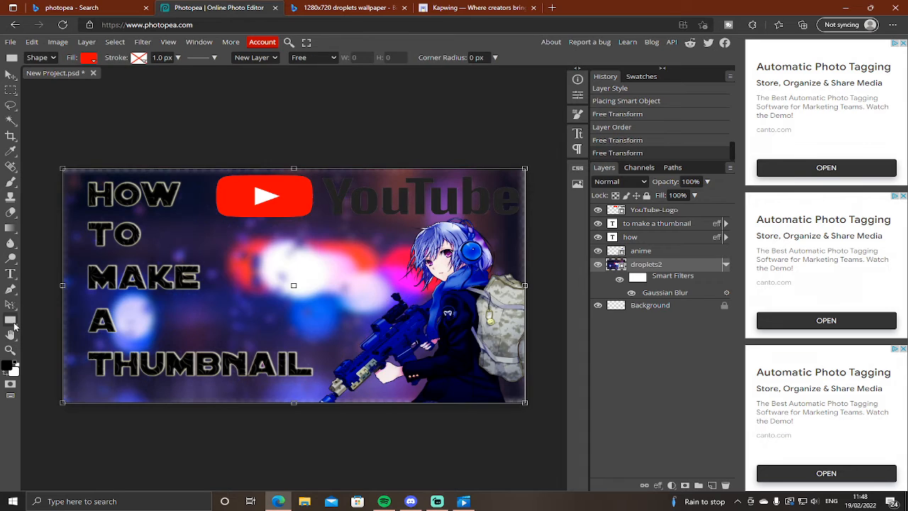
{"action": "left_click", "coordinate": [88, 57]}
{"action": "left_click", "coordinate": [122, 77]}
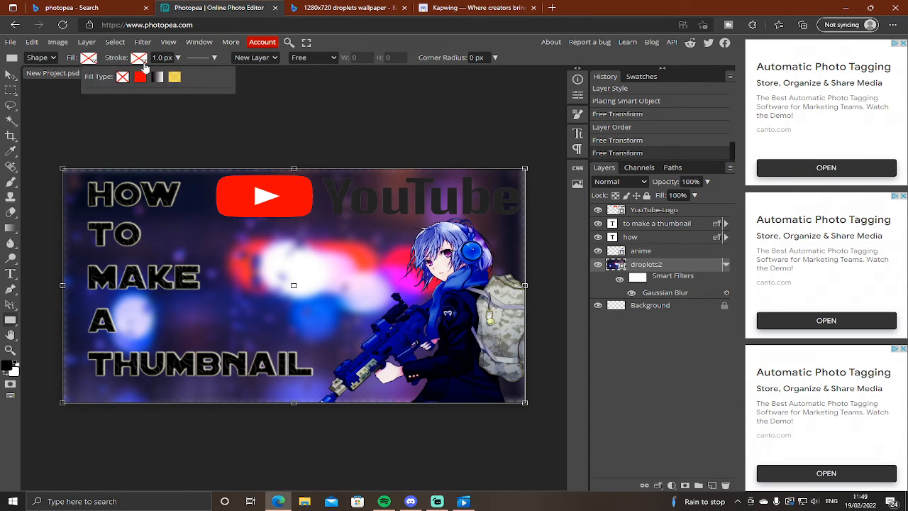
{"action": "left_click", "coordinate": [138, 58]}
{"action": "left_click", "coordinate": [190, 77]}
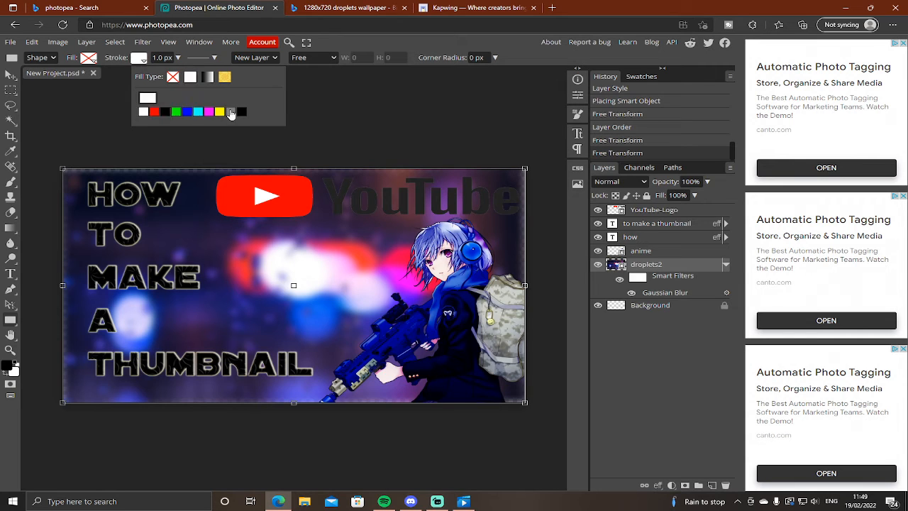
{"action": "left_click", "coordinate": [331, 105]}
{"action": "left_click", "coordinate": [228, 117]}
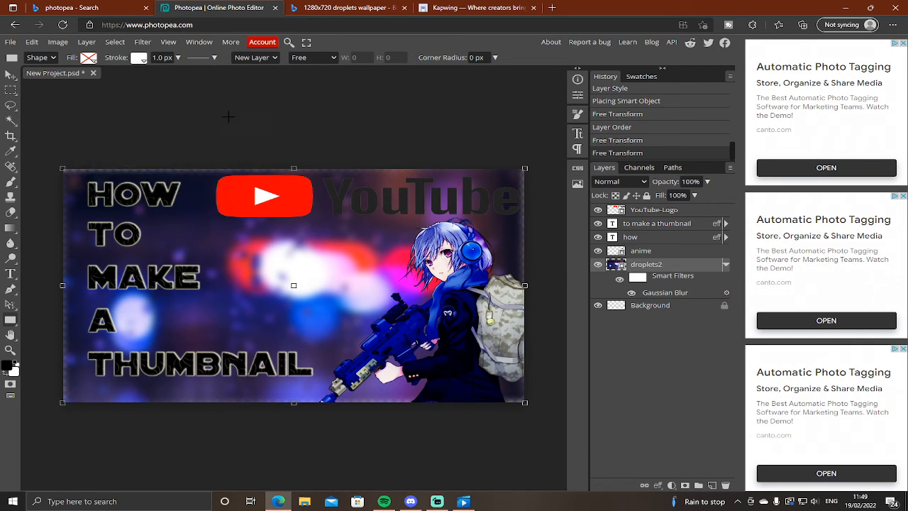
{"action": "left_click_drag", "start_coordinate": [62, 168], "coordinate": [525, 402]}
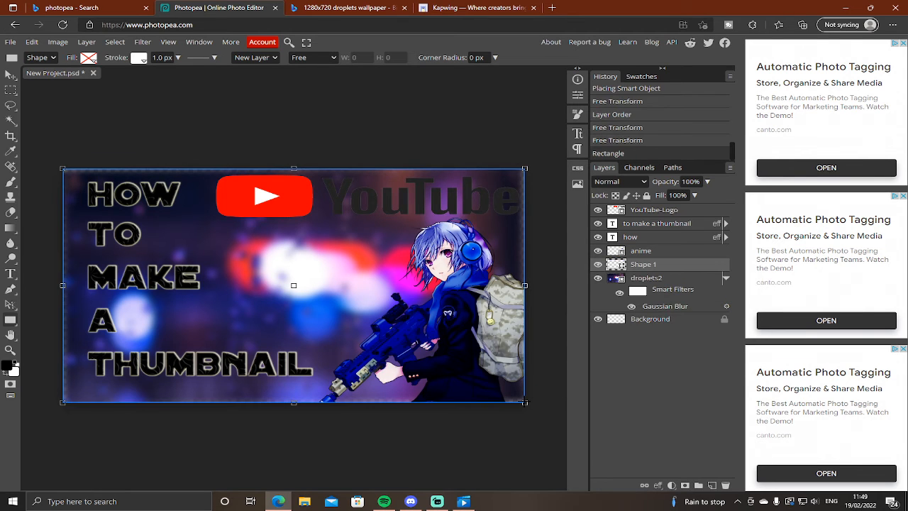
Set the white rectangle's stroke width to 48 px and return to the Move tool
{"action": "left_click", "coordinate": [178, 58]}
{"action": "mouse_move", "coordinate": [158, 73]}
{"action": "left_mouse_down"}
{"action": "mouse_move", "coordinate": [180, 83]}
{"action": "mouse_move", "coordinate": [166, 101]}
{"action": "mouse_move", "coordinate": [153, 97]}
{"action": "mouse_move", "coordinate": [171, 112]}
{"action": "left_mouse_up"}
{"action": "left_click", "coordinate": [236, 114]}
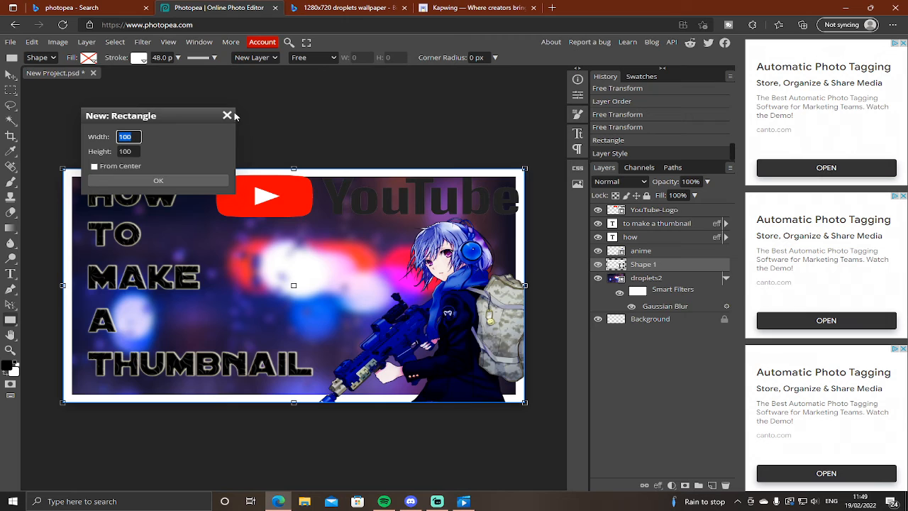
{"action": "left_click", "coordinate": [227, 114]}
{"action": "left_click", "coordinate": [10, 75]}
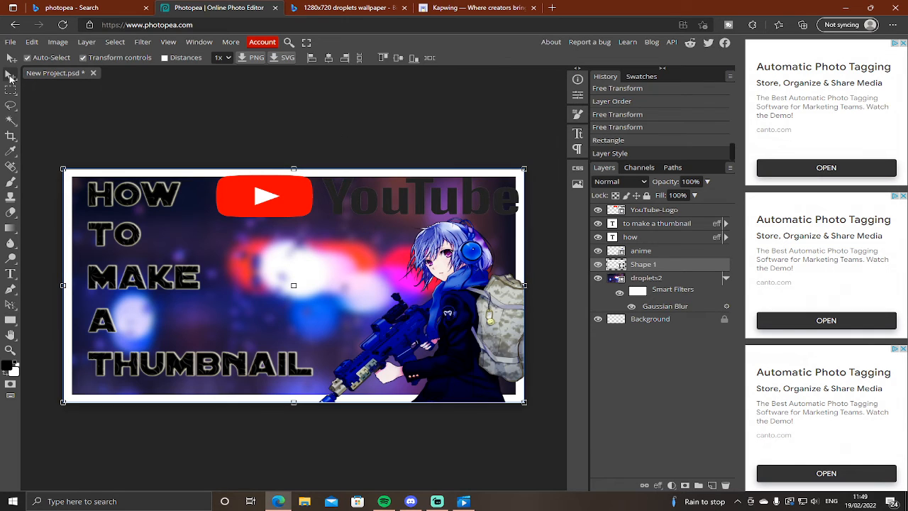
{"action": "left_click", "coordinate": [314, 143]}
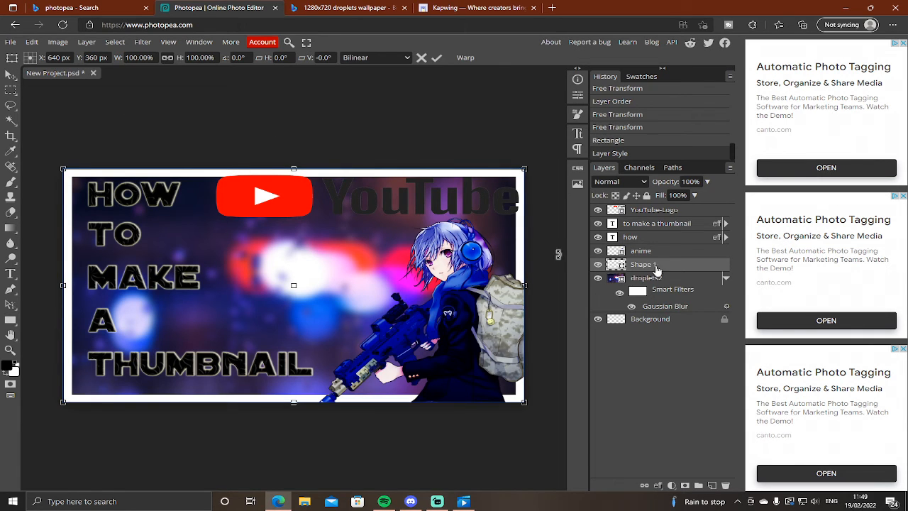
{"action": "left_click", "coordinate": [680, 267]}
{"action": "double_click", "coordinate": [680, 267]}
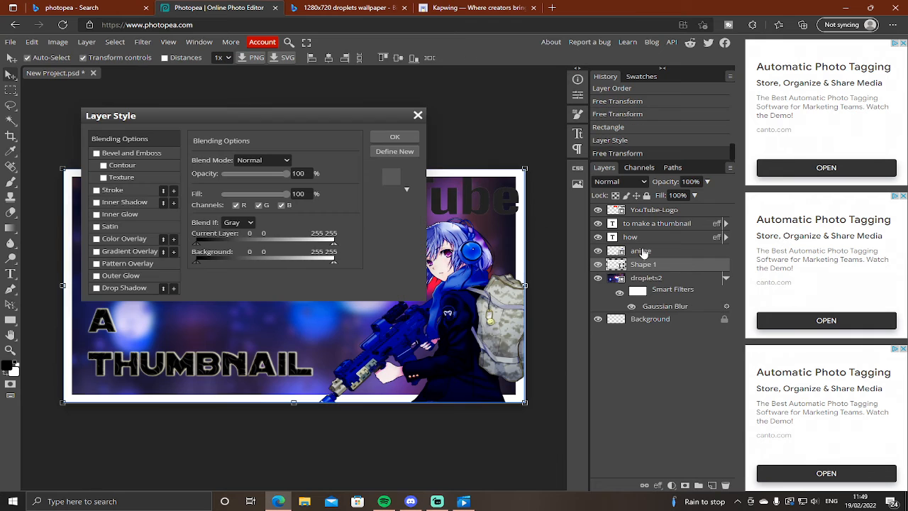
{"action": "left_click", "coordinate": [416, 116]}
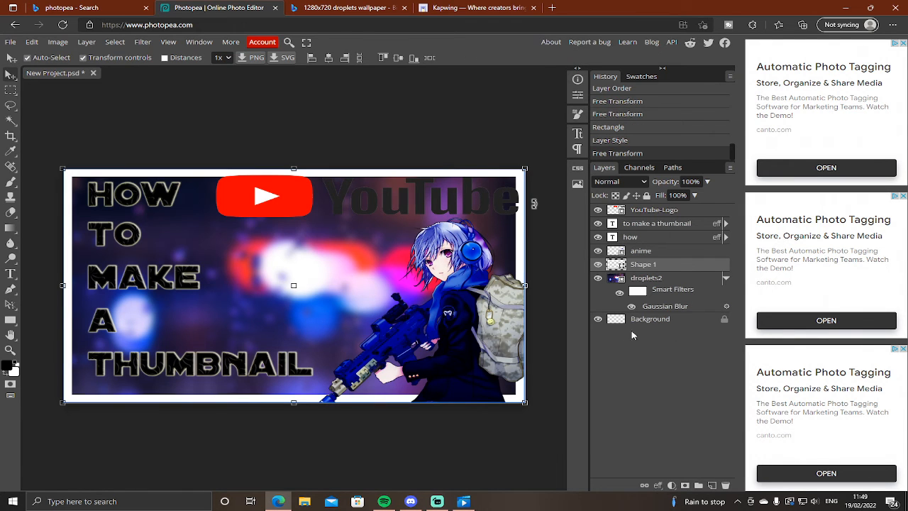
Set the blend mode of the white border layer, Shape 1, to Overlay in its layer style
{"action": "double_click", "coordinate": [663, 268]}
{"action": "left_click", "coordinate": [281, 160]}
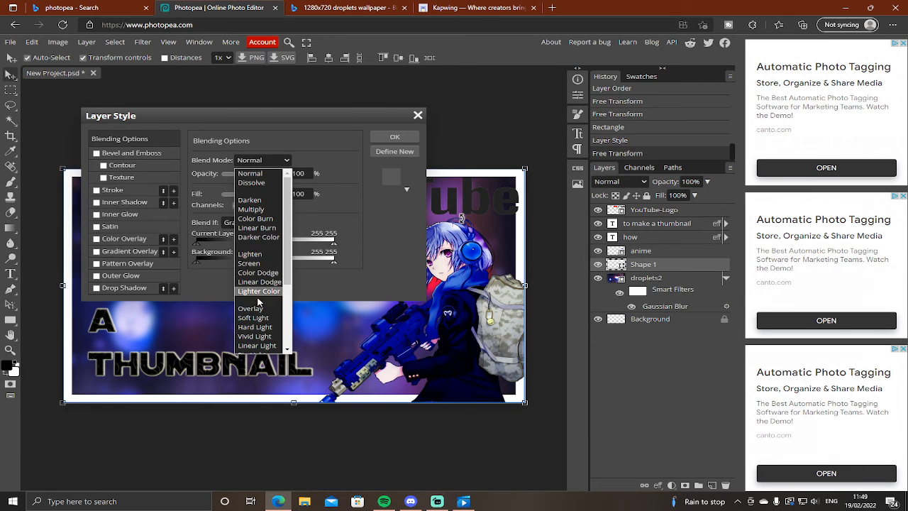
{"action": "left_click", "coordinate": [258, 303]}
{"action": "left_click", "coordinate": [383, 134]}
{"action": "left_click", "coordinate": [384, 124]}
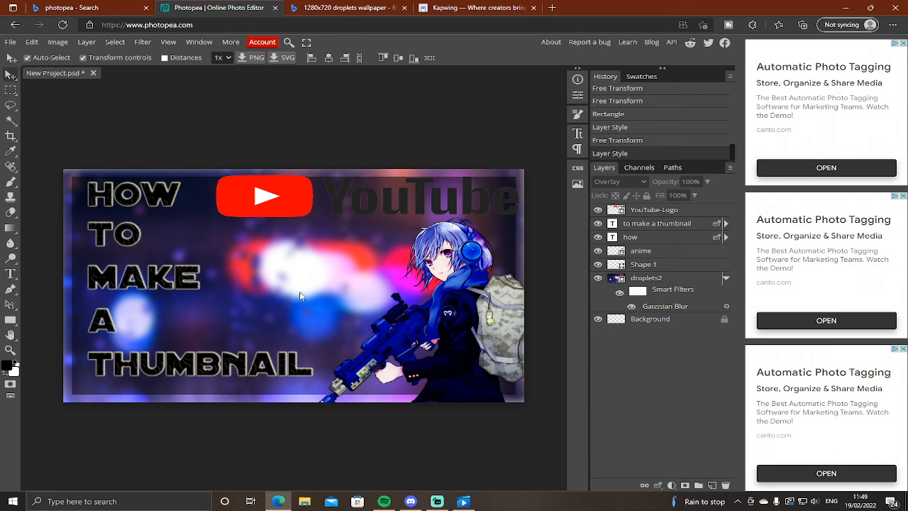
Export the thumbnail as a PNG named New Project at 1280 x 720 px and 100% quality
{"action": "left_click", "coordinate": [11, 42]}
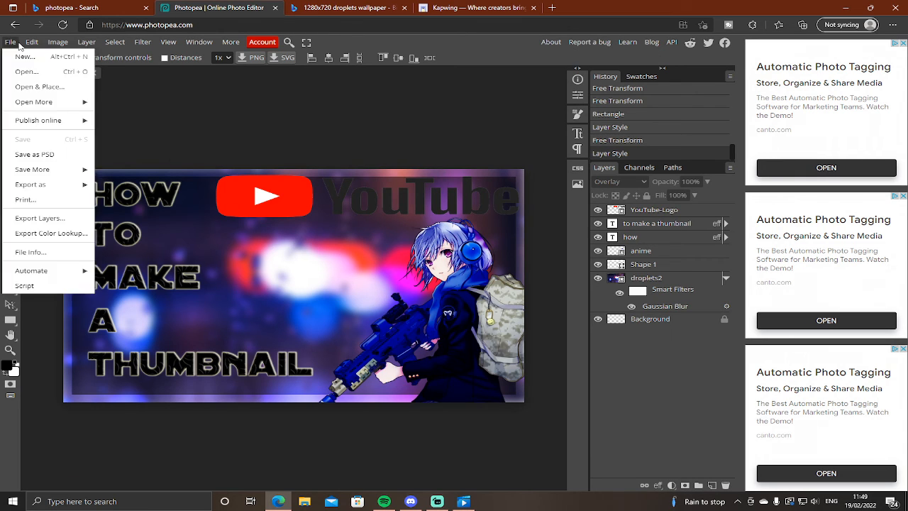
{"action": "mouse_move", "coordinate": [74, 183]}
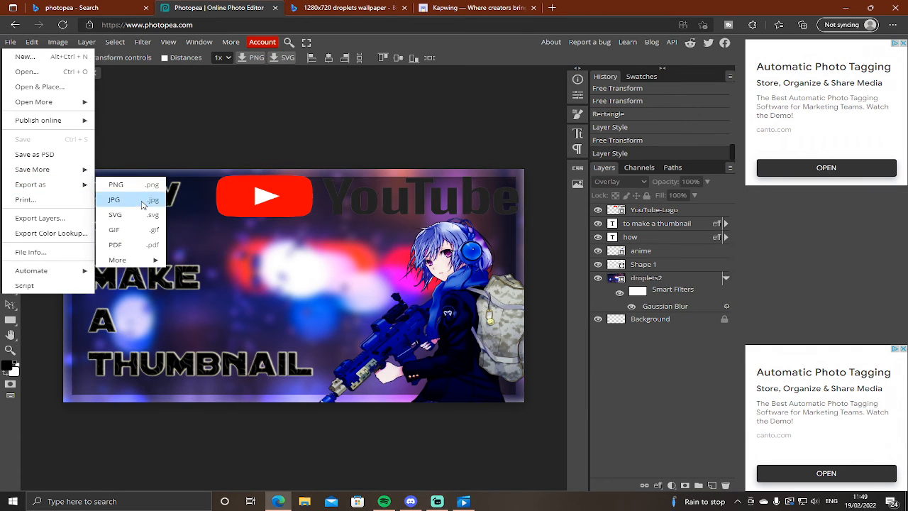
{"action": "left_click", "coordinate": [138, 187]}
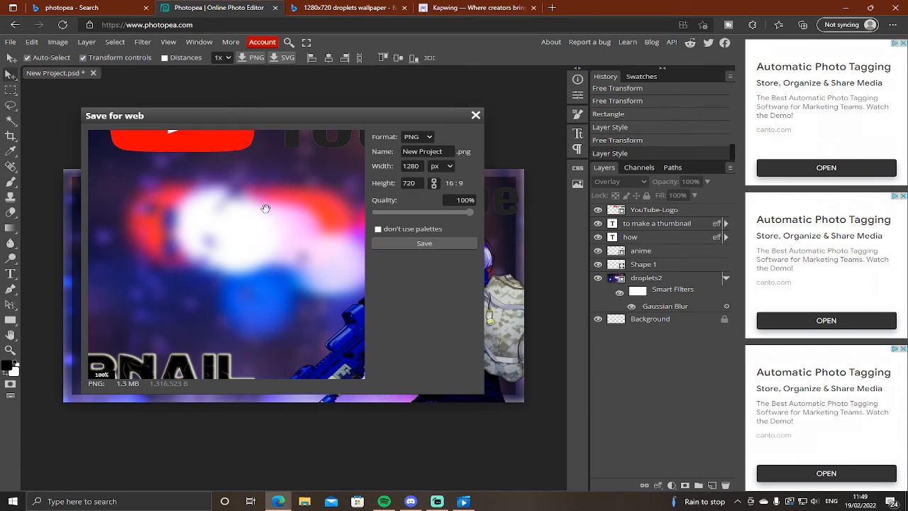
{"action": "scroll", "coordinate": [251, 197], "scroll_direction": "down", "scroll_amount": 2}
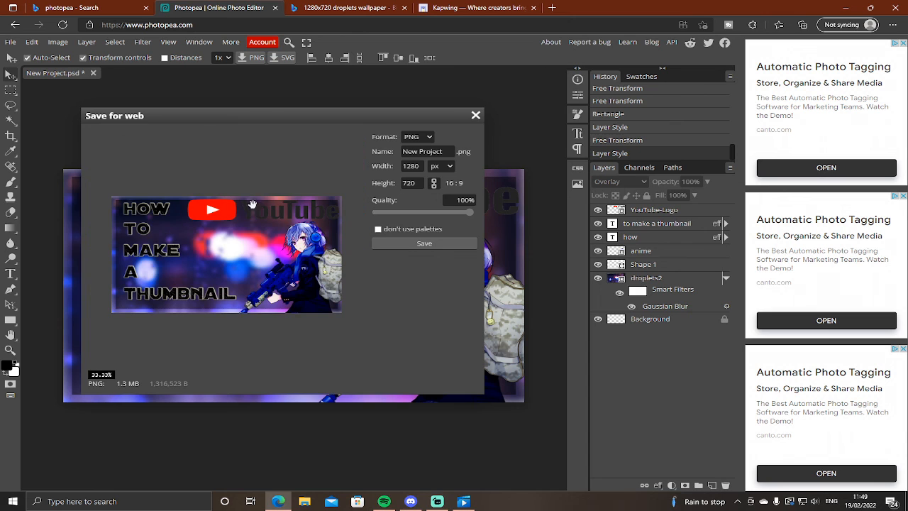
{"action": "left_click", "coordinate": [407, 250]}
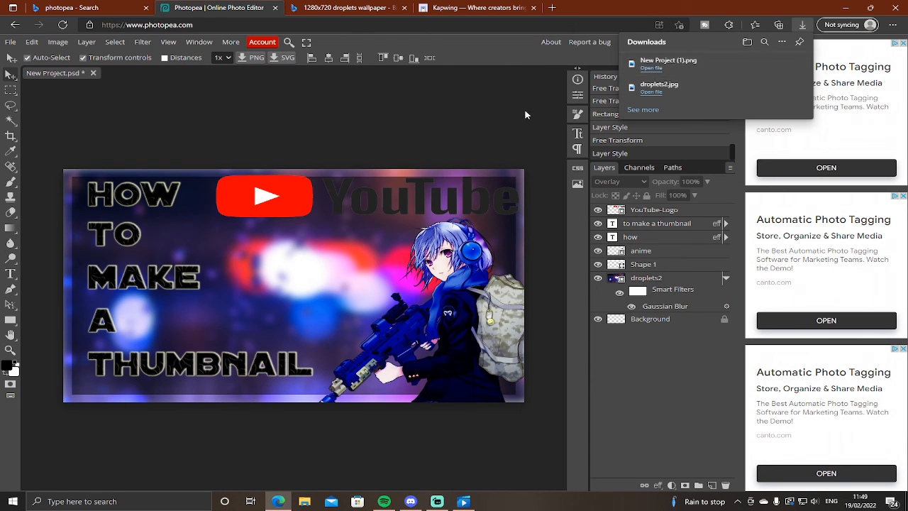